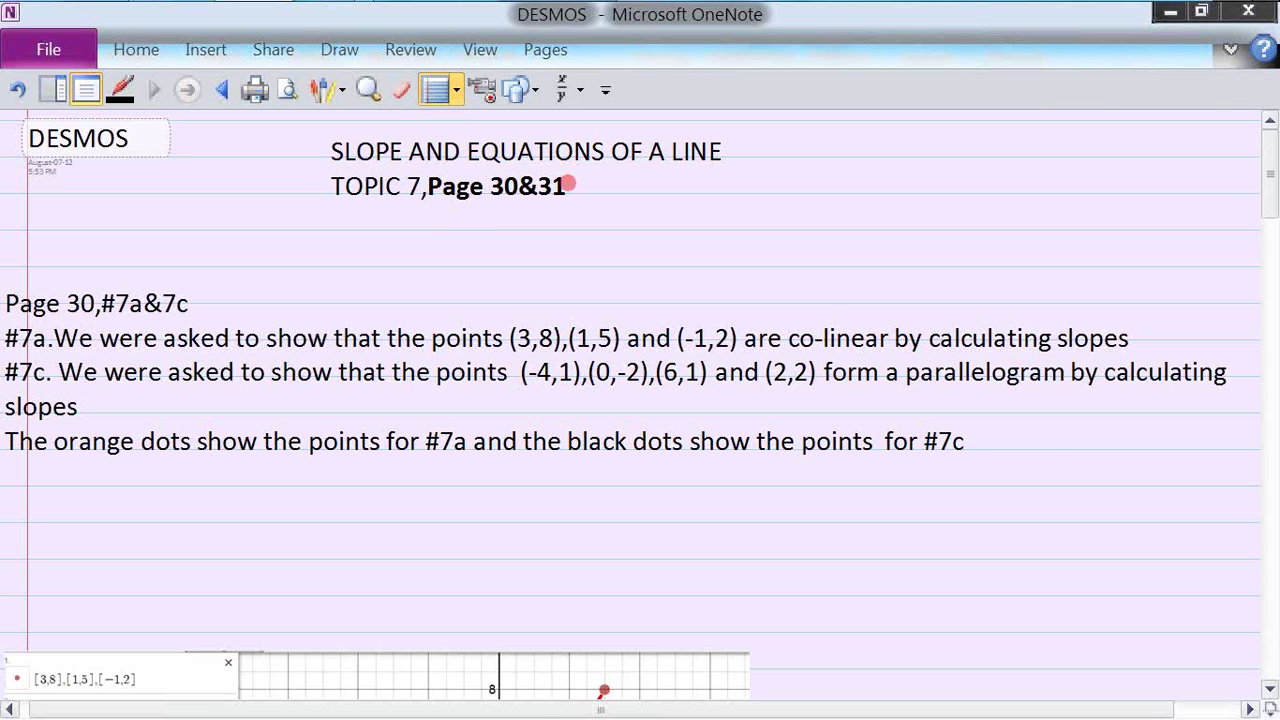
Step: Scroll down to the Page 30 #7a and #7c Desmos graph of the red co-linear line
{"action": "scroll", "coordinate": [1270, 693], "scroll_direction": "down", "scroll_amount": 3}
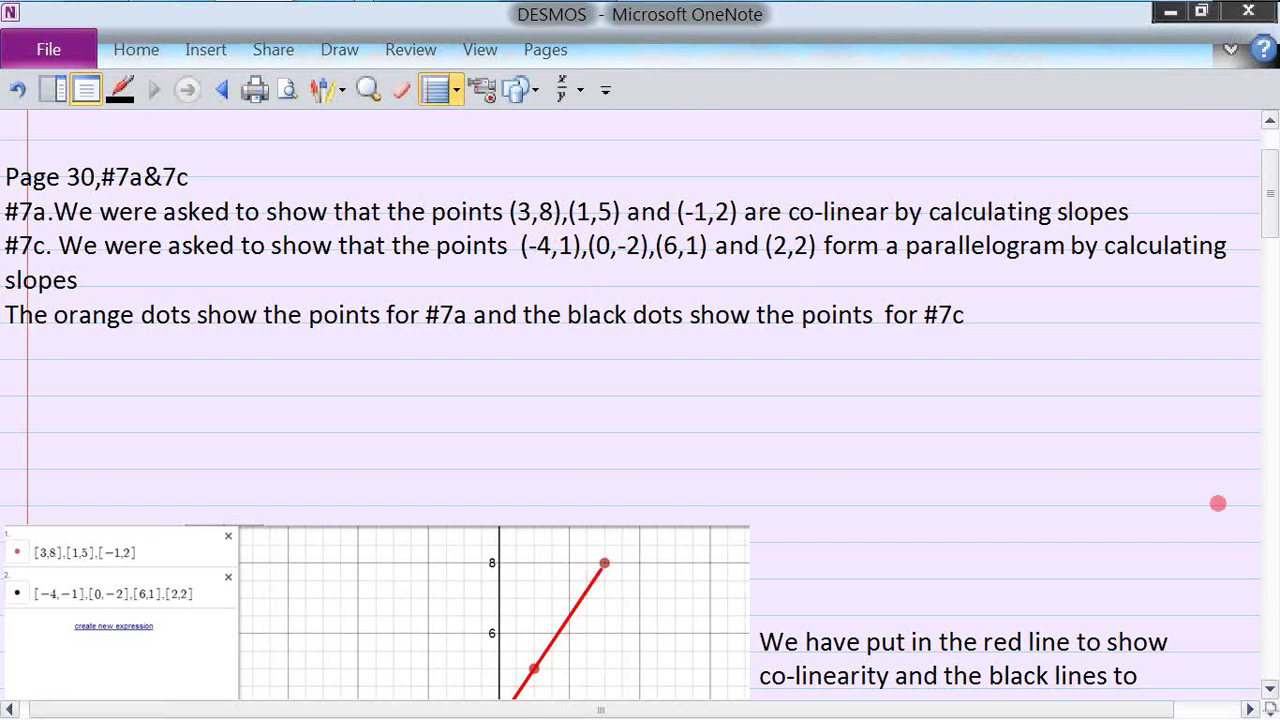
Step: Scroll further to show the black parallelogram graph, its caption and the Page 31#10a heading
{"action": "left_click", "coordinate": [1271, 690]}
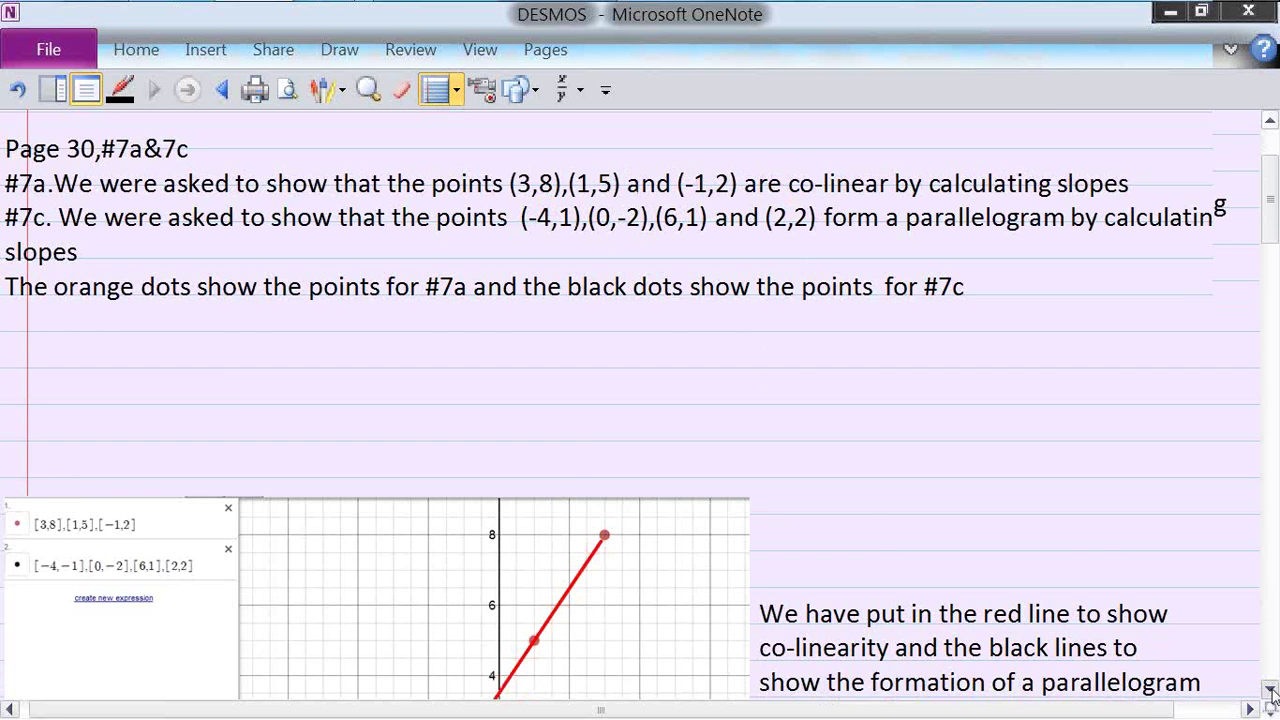
{"action": "scroll", "coordinate": [1271, 690], "scroll_direction": "down", "scroll_amount": 5}
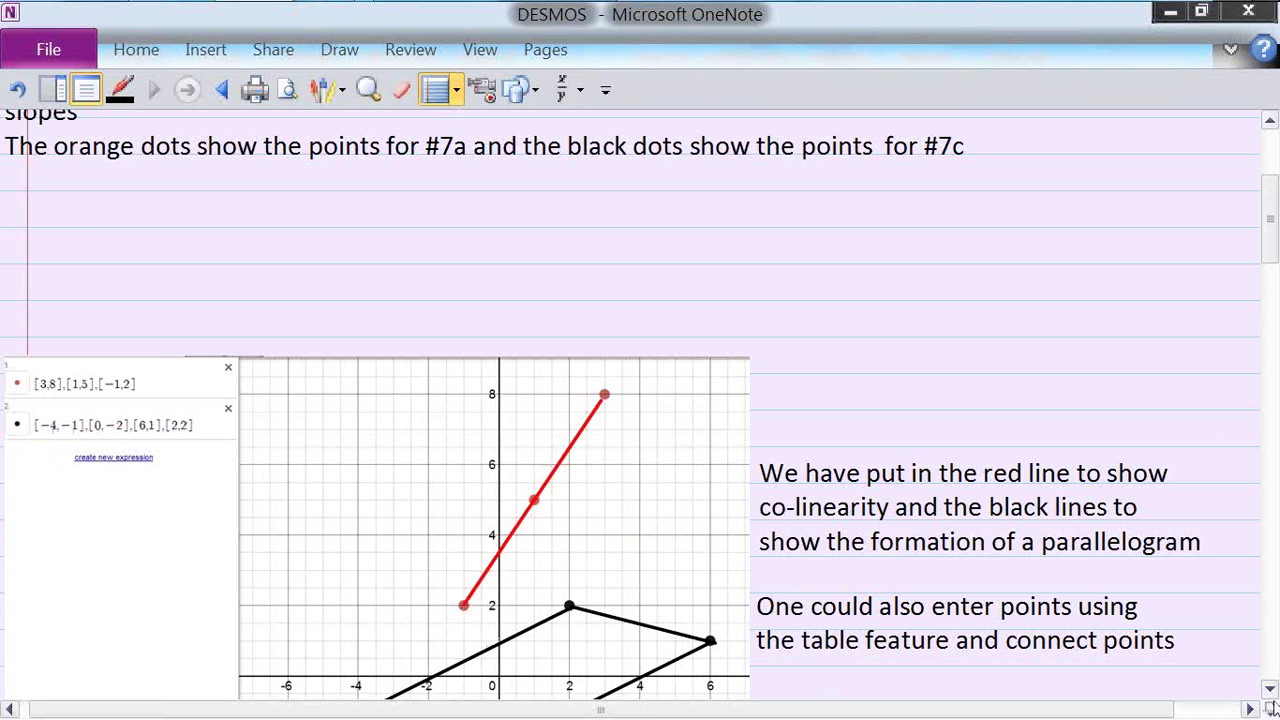
{"action": "scroll", "coordinate": [1272, 690], "scroll_direction": "down", "scroll_amount": 5}
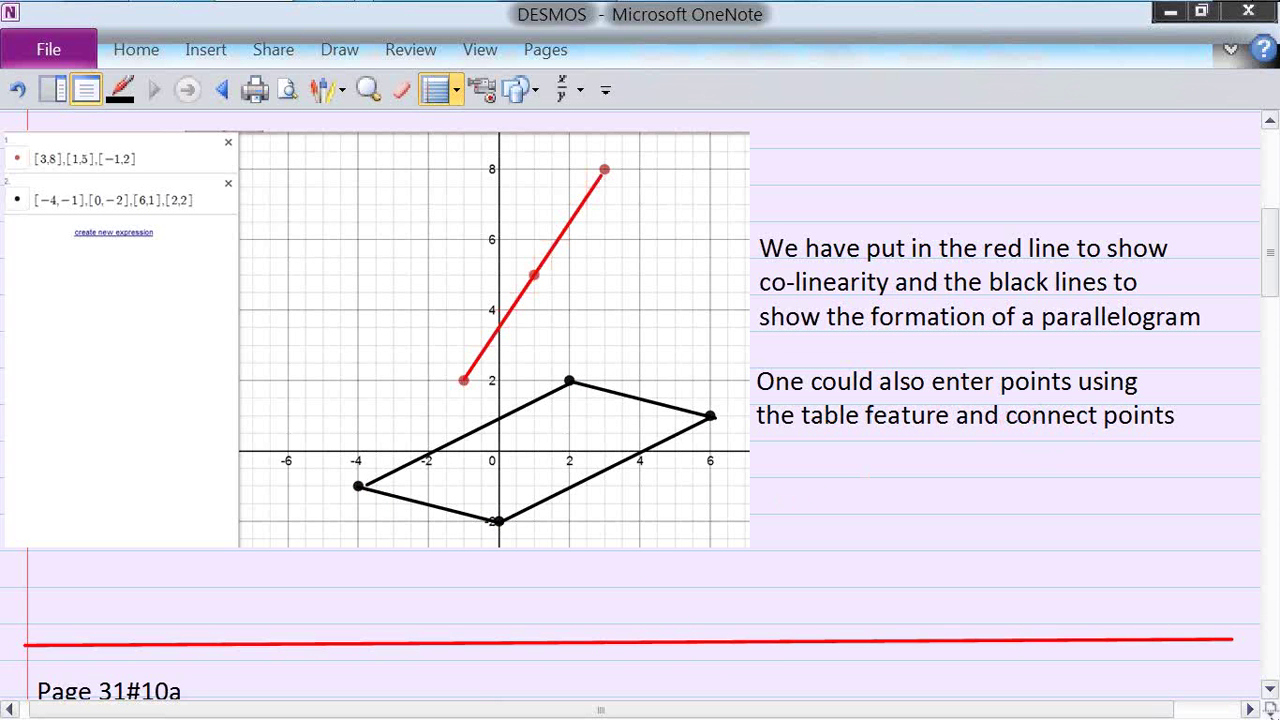
Step: Scroll through the right-bisector problem to its Desmos graph of (-3,6), (5,2) and midpoint (1,4)
{"action": "left_click", "coordinate": [1270, 690]}
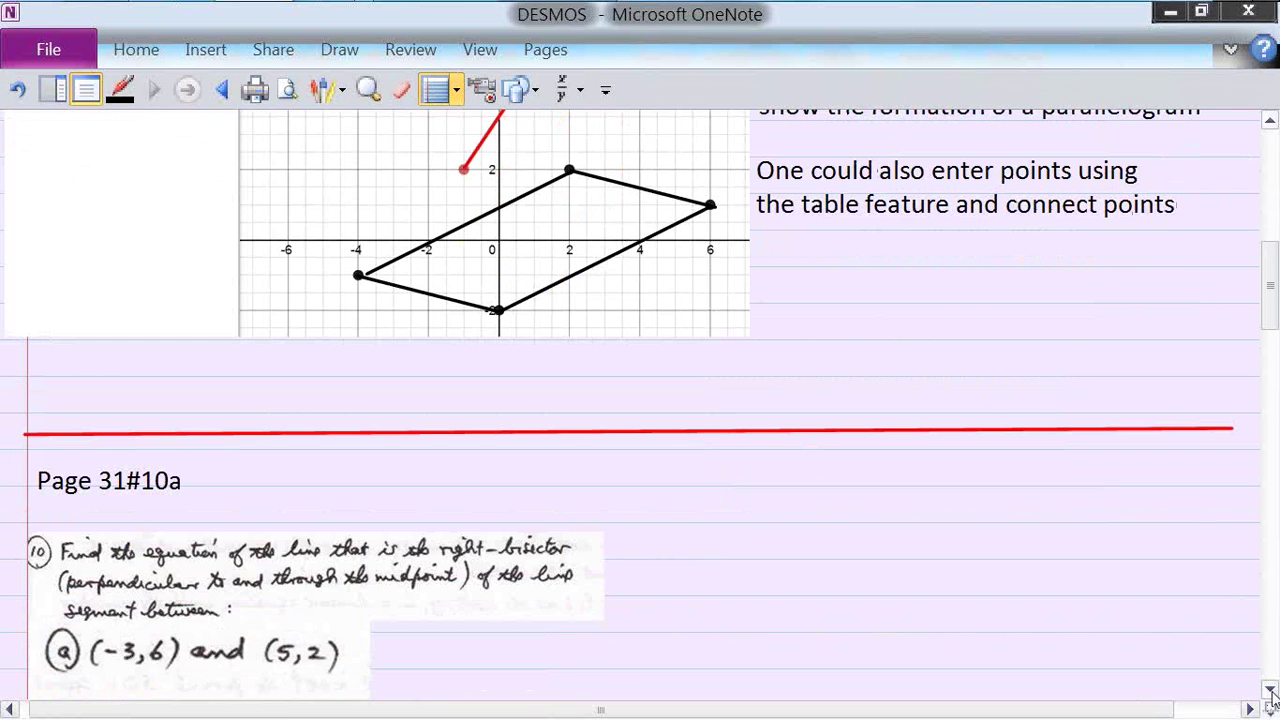
{"action": "left_click", "coordinate": [1270, 690]}
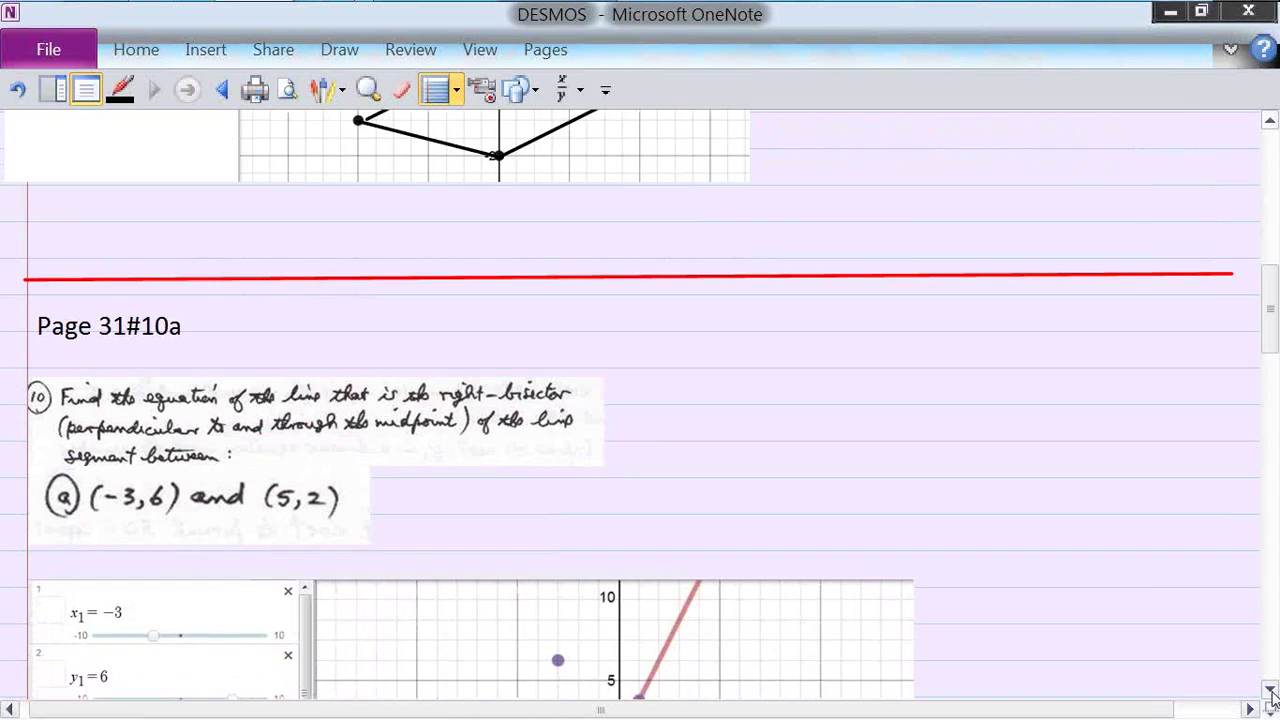
{"action": "left_click", "coordinate": [1270, 690]}
{"action": "left_click", "coordinate": [1270, 690]}
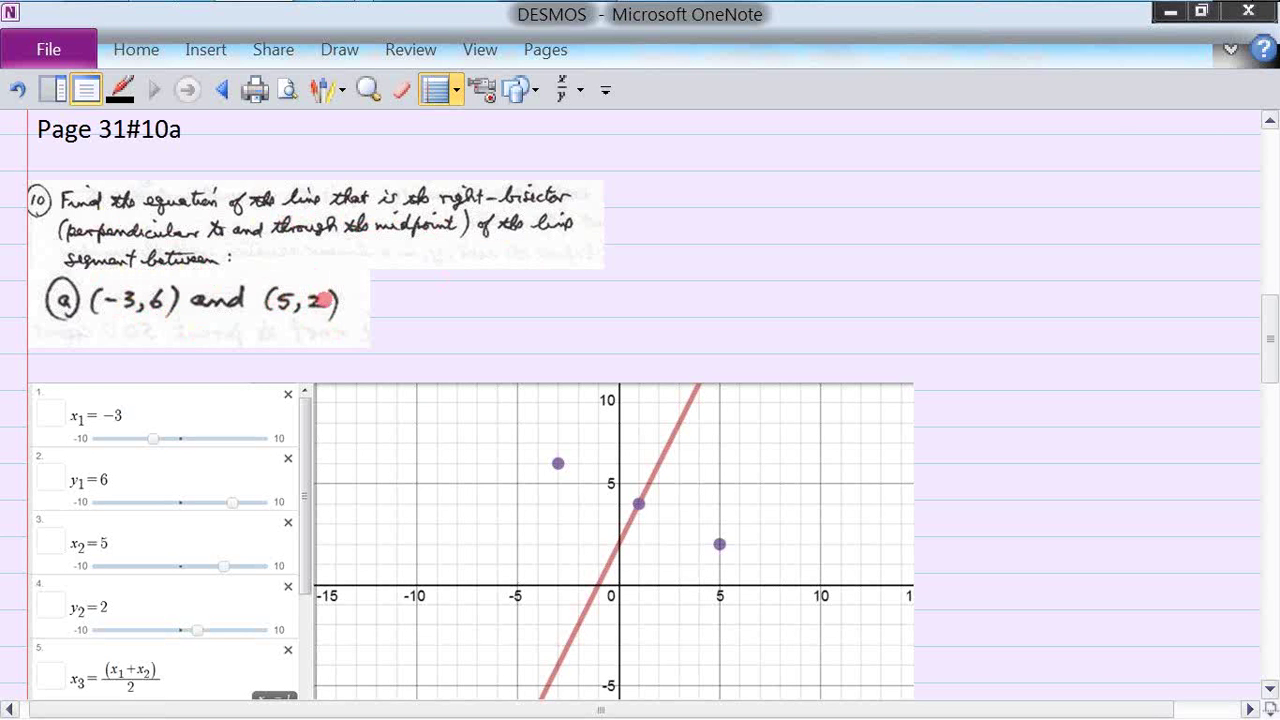
{"action": "left_click", "coordinate": [1270, 690]}
{"action": "left_click", "coordinate": [1270, 690]}
{"action": "left_click", "coordinate": [1270, 690]}
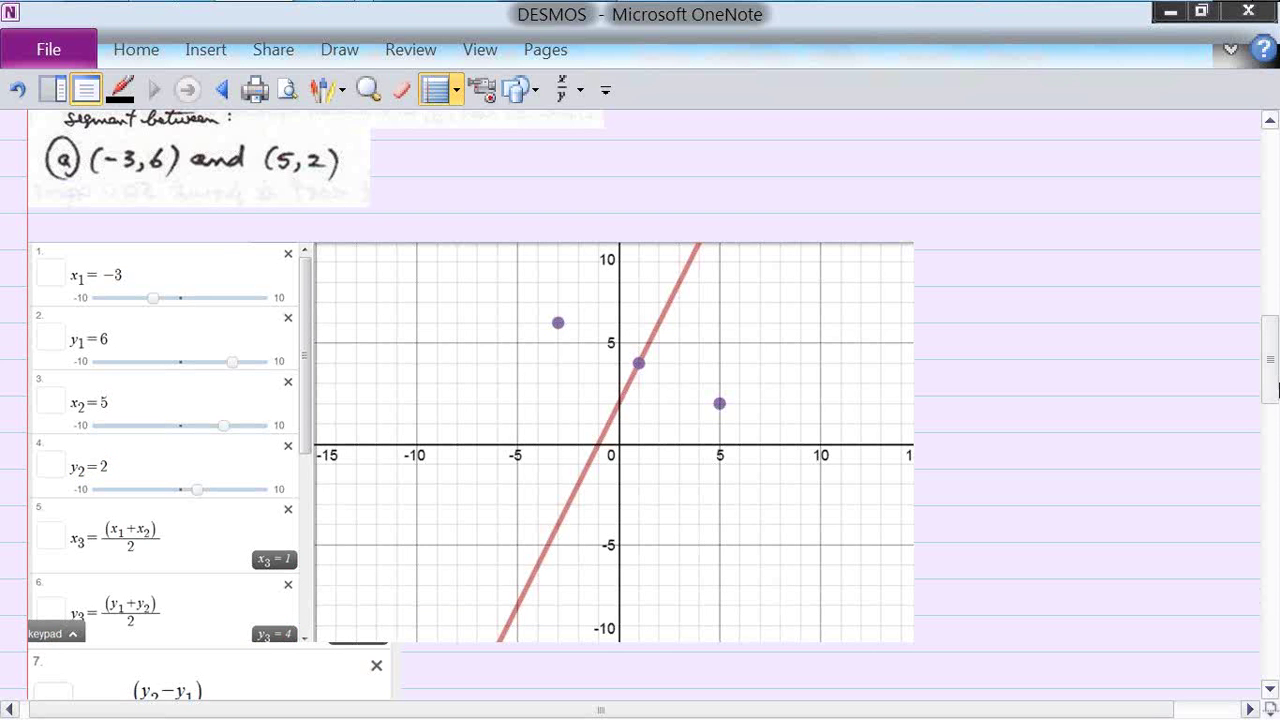
Step: Review the question and the slope expressions m1 = -0.5 and m2 = -1/m1 = 2
{"action": "left_click_drag", "start_coordinate": [1276, 392], "coordinate": [1270, 411]}
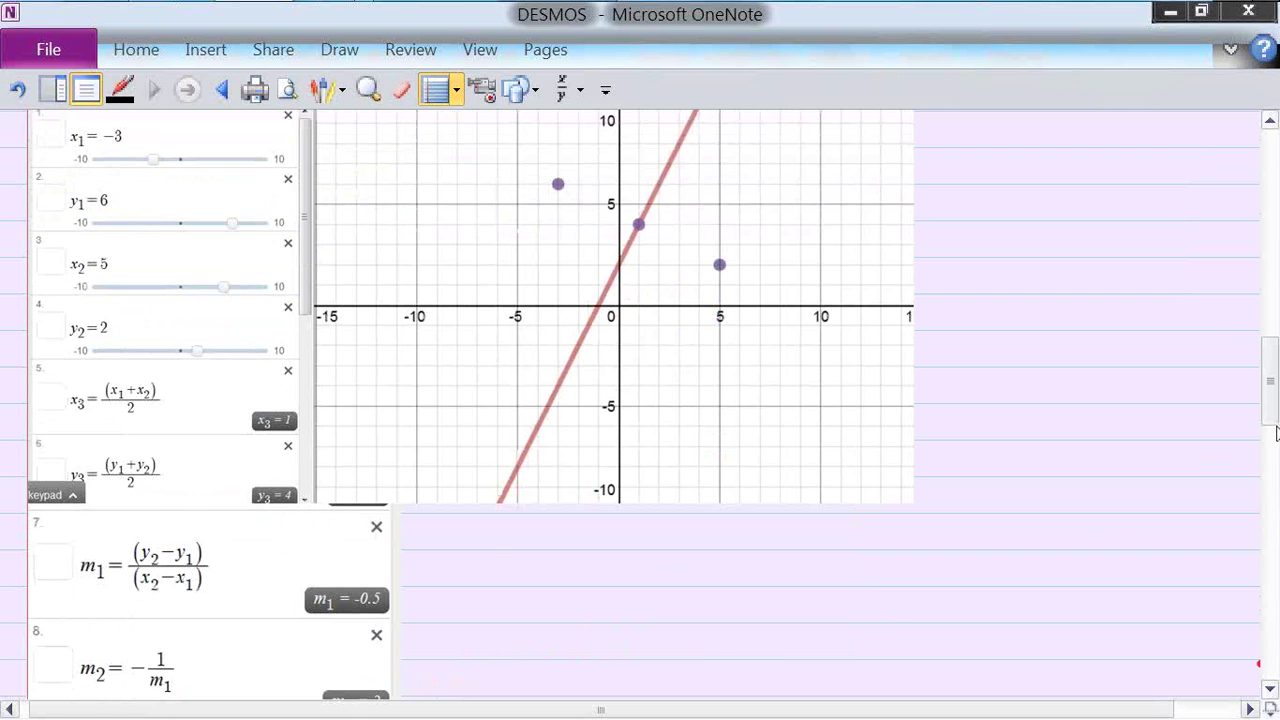
{"action": "left_click_drag", "start_coordinate": [1275, 412], "coordinate": [1275, 360]}
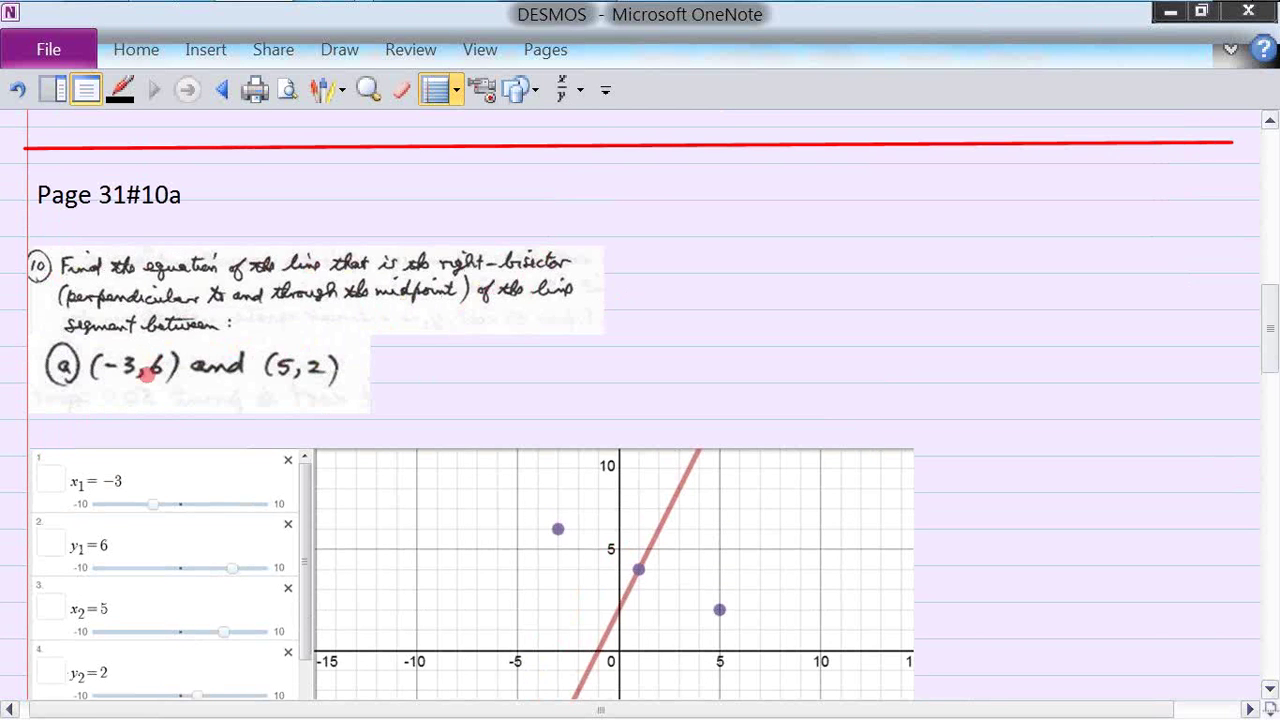
{"action": "left_click_drag", "start_coordinate": [1275, 360], "coordinate": [1275, 433]}
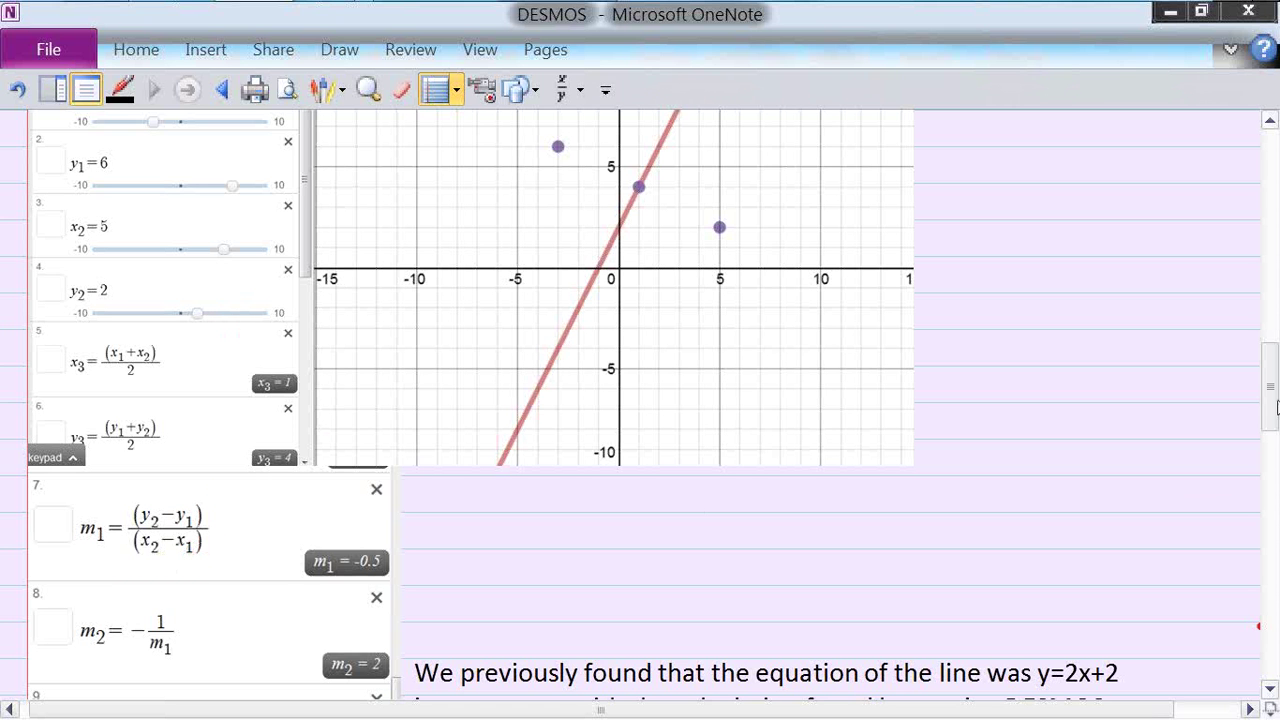
{"action": "left_click_drag", "start_coordinate": [1274, 399], "coordinate": [1274, 380]}
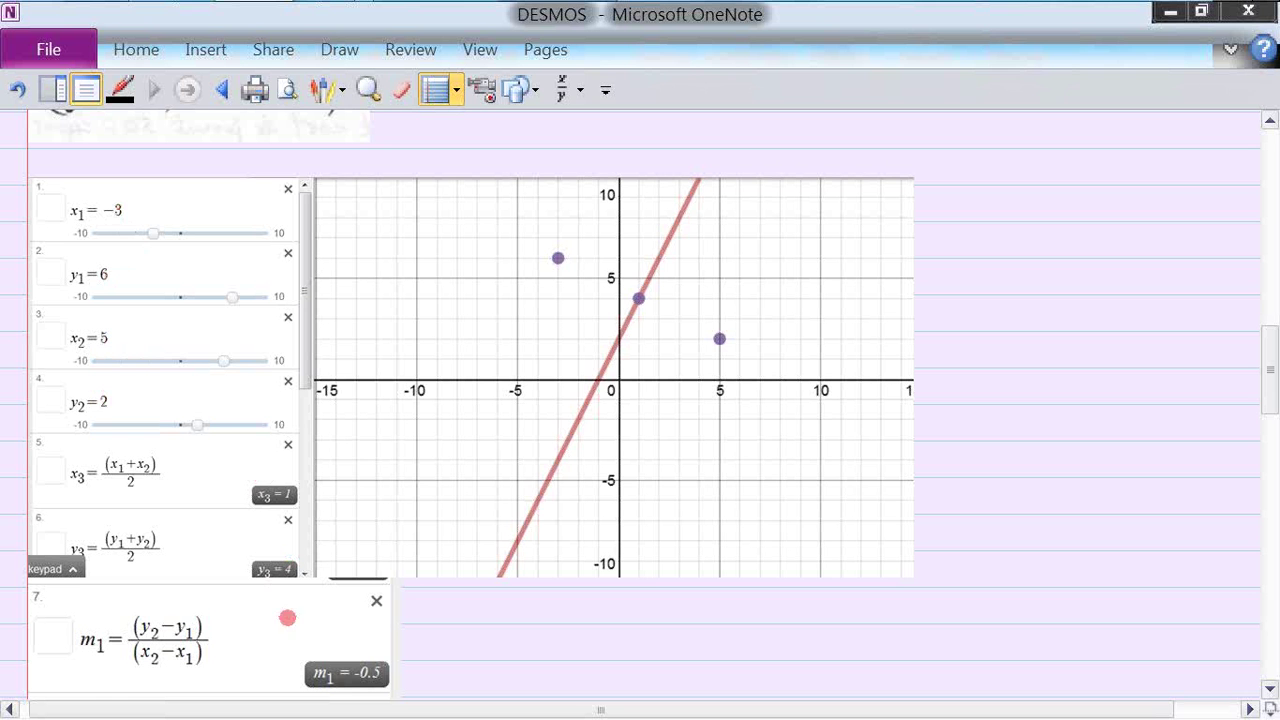
{"action": "left_click_drag", "start_coordinate": [1275, 390], "coordinate": [1275, 404]}
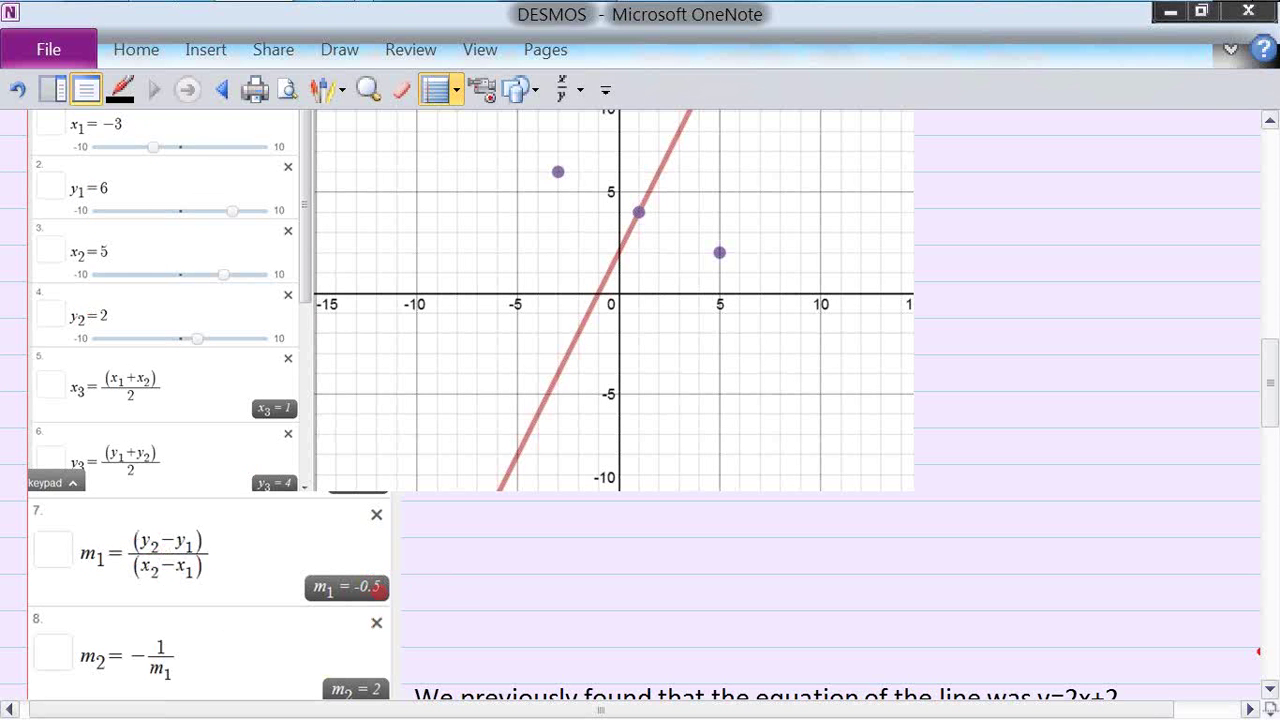
Step: Scroll past the y-intercept formula and Desmos rows 9–11 to the Page 31 #14 boat problem
{"action": "left_click", "coordinate": [1270, 692]}
{"action": "left_click", "coordinate": [1270, 692]}
{"action": "left_click", "coordinate": [1270, 692]}
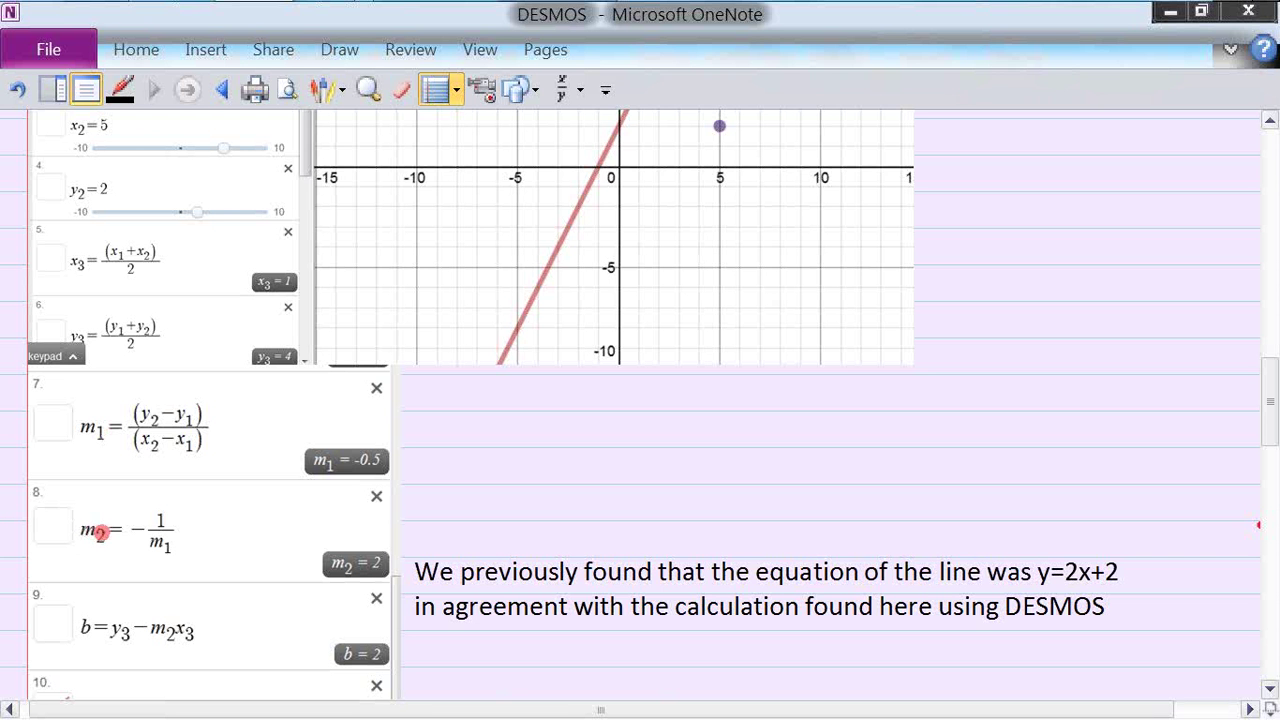
{"action": "scroll", "coordinate": [1272, 690], "scroll_direction": "down", "scroll_amount": 5}
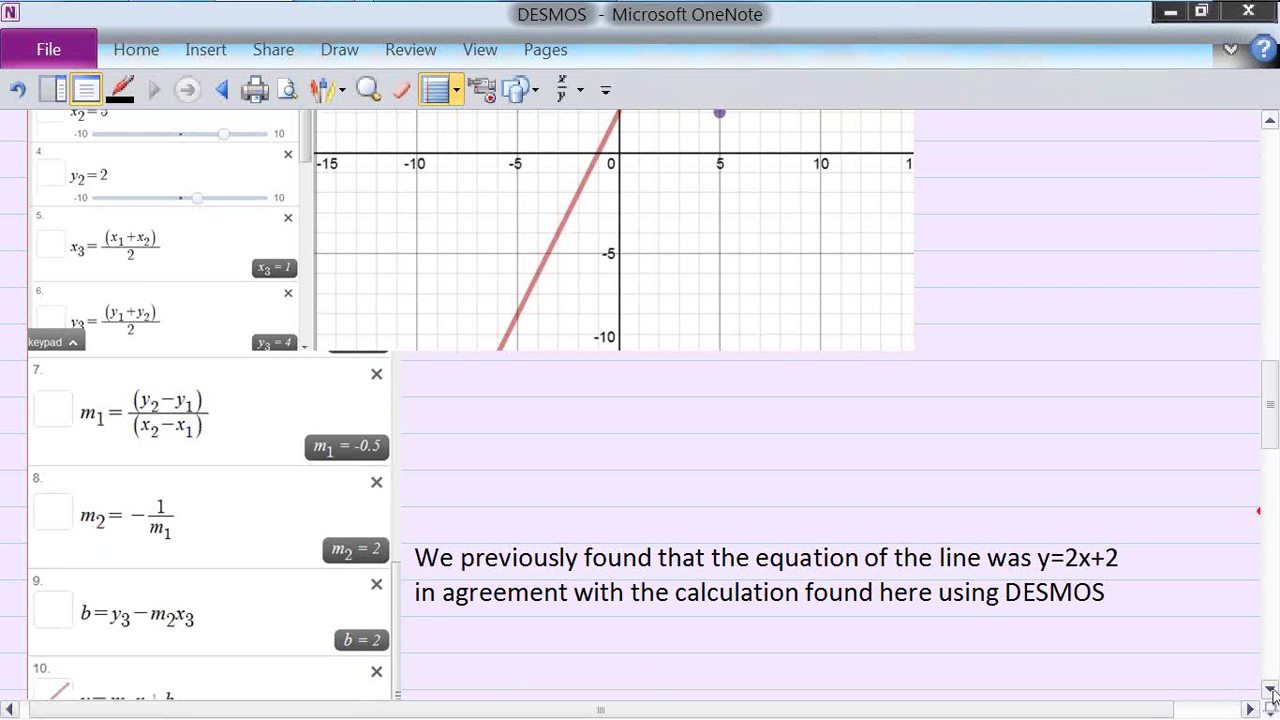
{"action": "left_click", "coordinate": [1271, 689]}
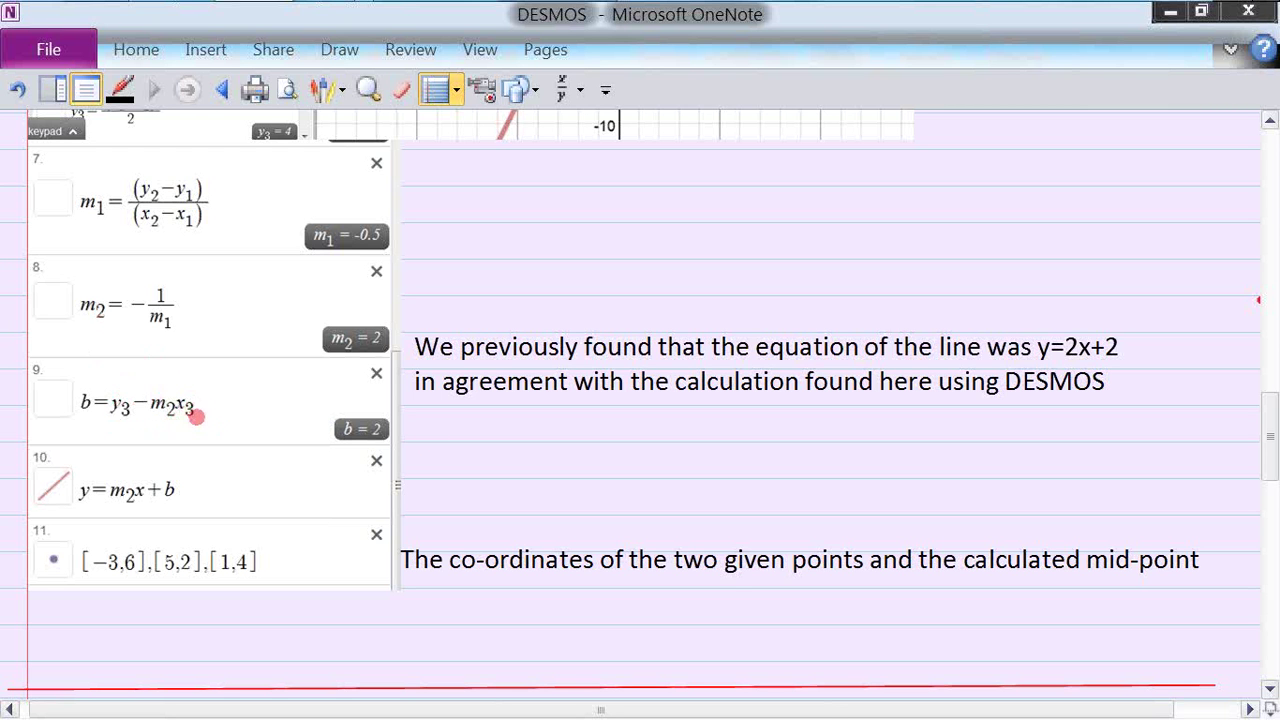
{"action": "scroll", "coordinate": [1274, 478], "scroll_direction": "up", "scroll_amount": 3}
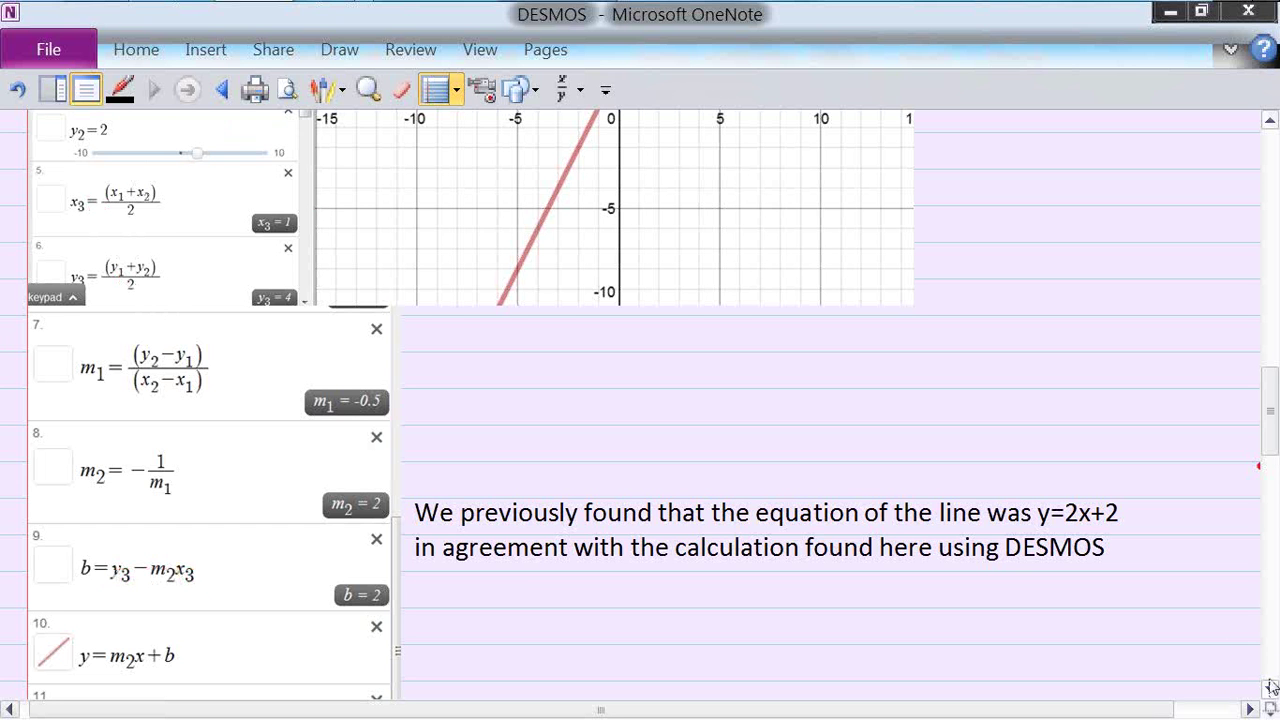
{"action": "scroll", "coordinate": [1259, 466], "scroll_direction": "down", "scroll_amount": 5}
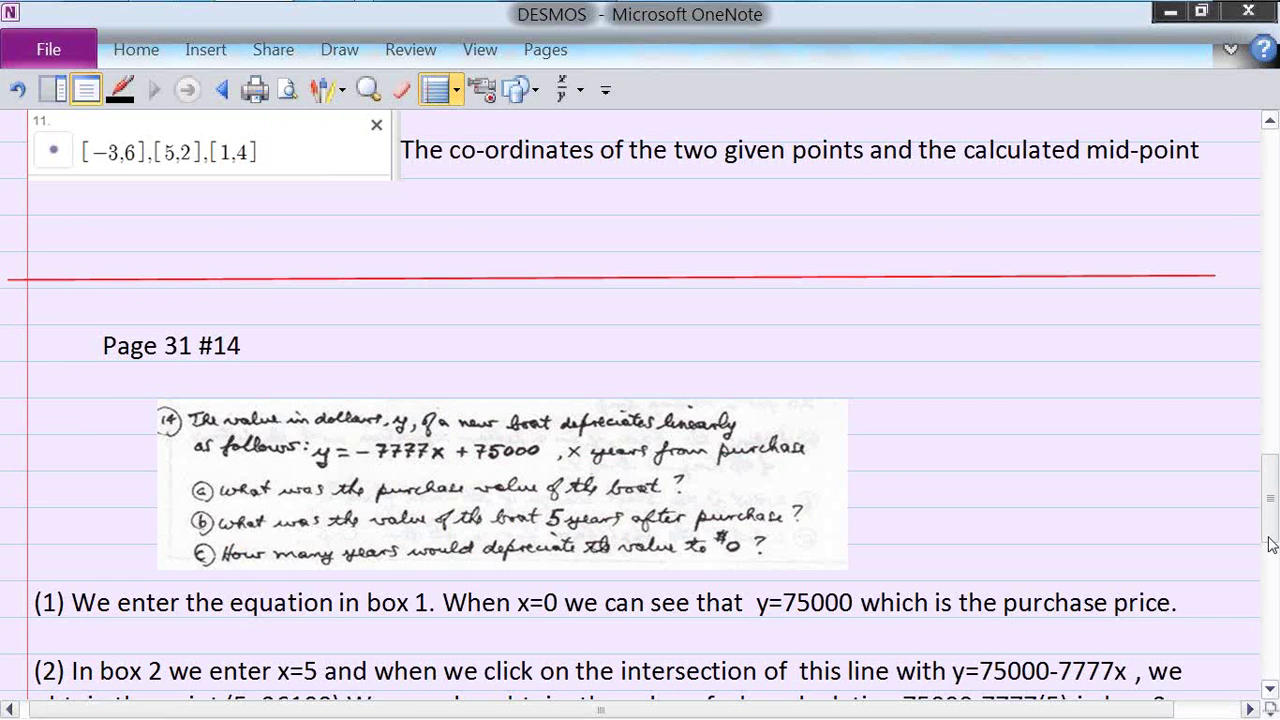
Step: Scroll back up to Desmos rows 7–11 showing b = 2 and y = m2x + b
{"action": "left_click_drag", "start_coordinate": [1270, 535], "coordinate": [1270, 467]}
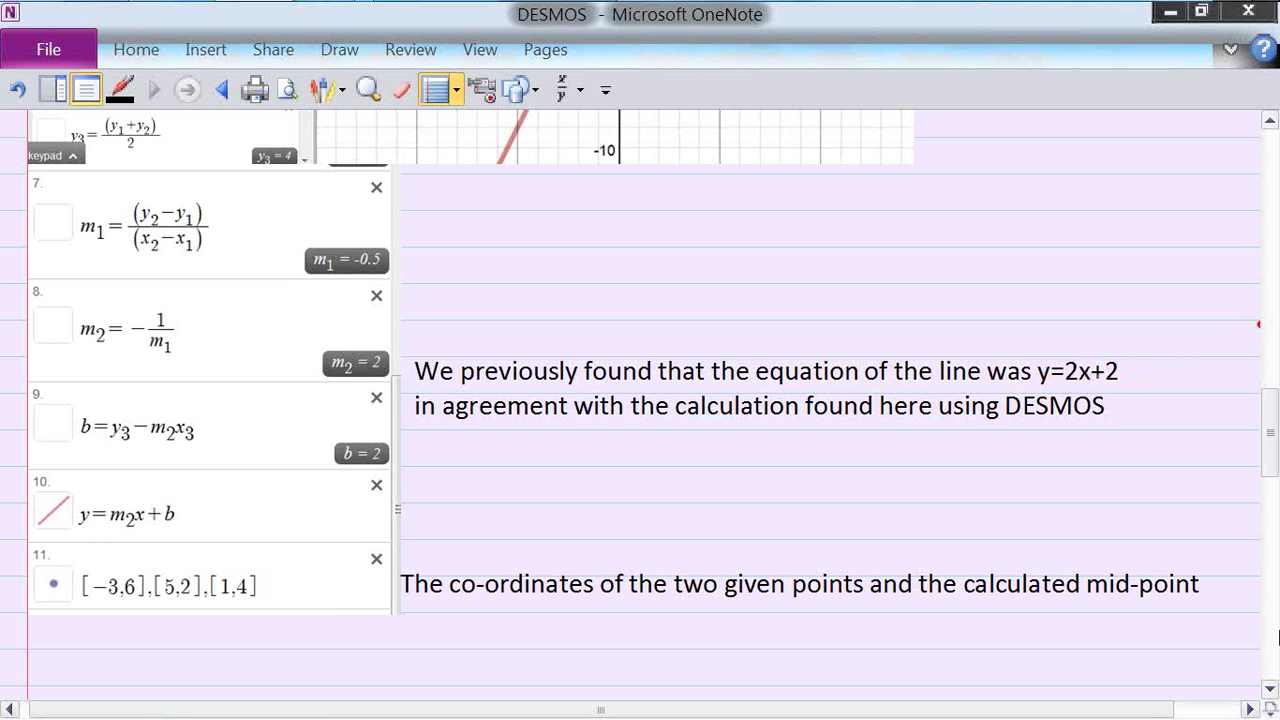
Step: Check the m2, b and y = m2x + b entries, then return to the (-3,6)–(5,2) bisector problem
{"action": "left_click_drag", "start_coordinate": [1277, 470], "coordinate": [1277, 401]}
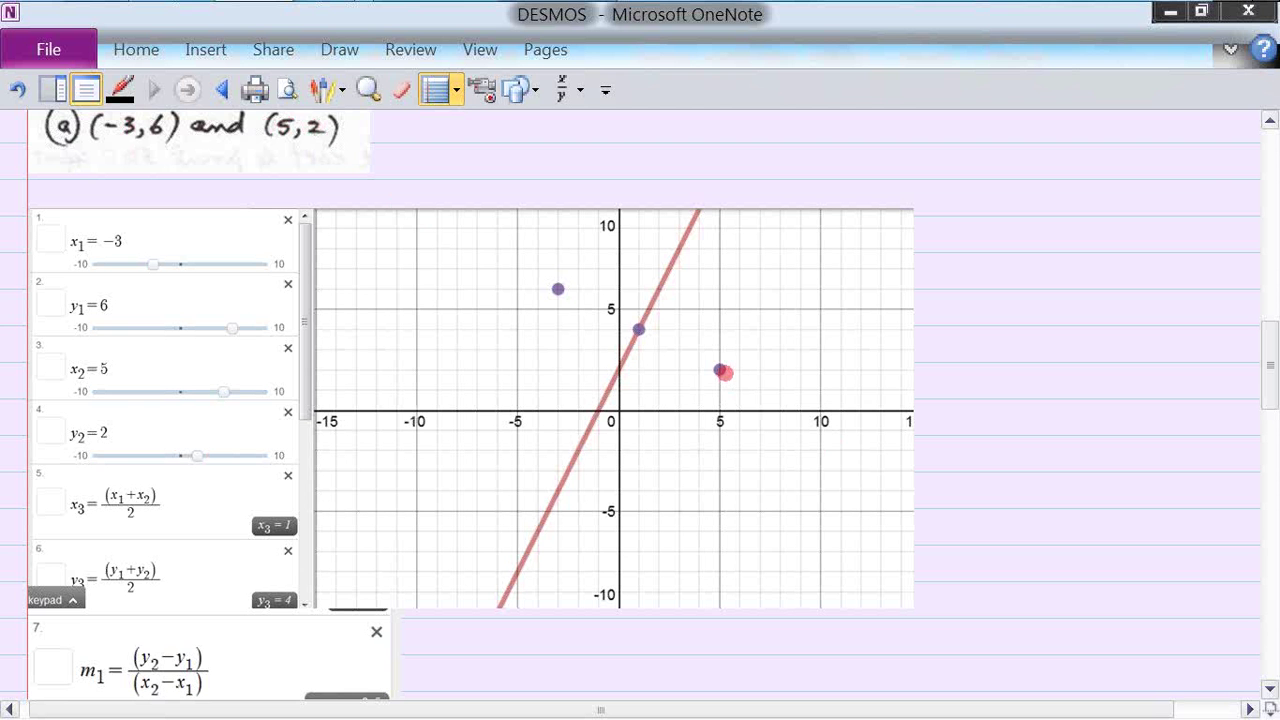
{"action": "left_click", "coordinate": [1270, 690]}
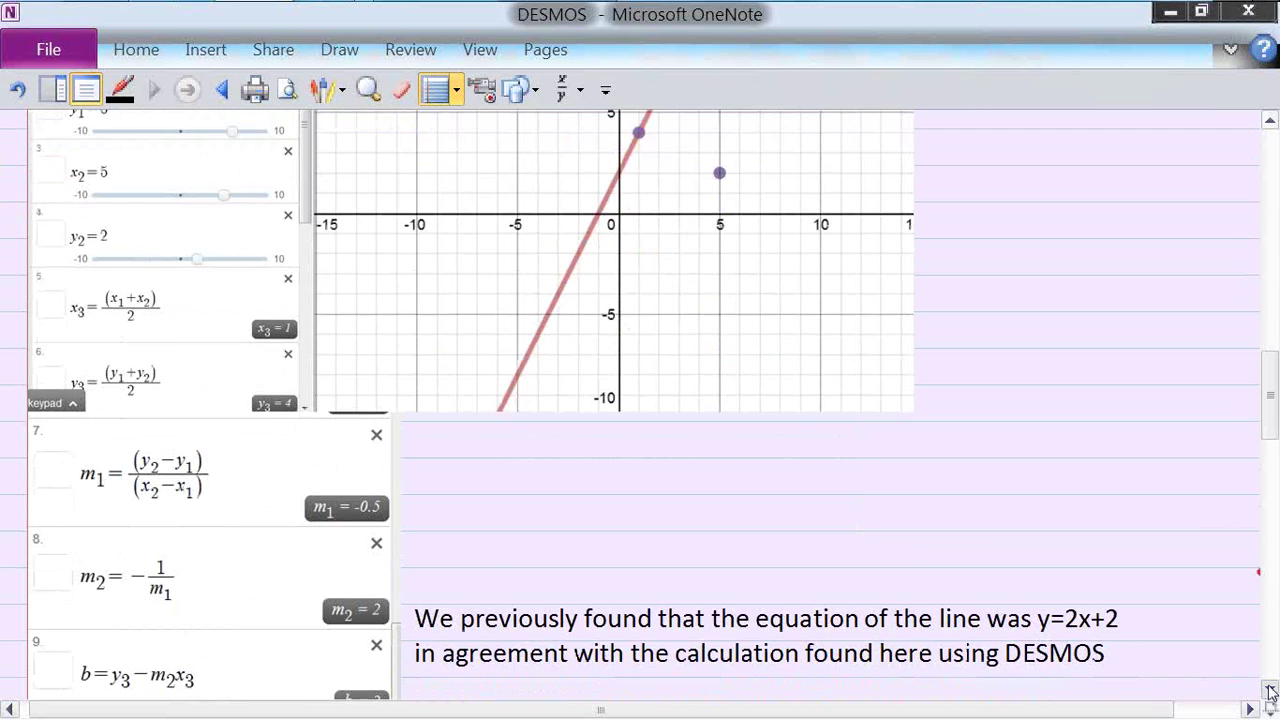
{"action": "left_click", "coordinate": [1270, 690]}
{"action": "left_click", "coordinate": [1270, 690]}
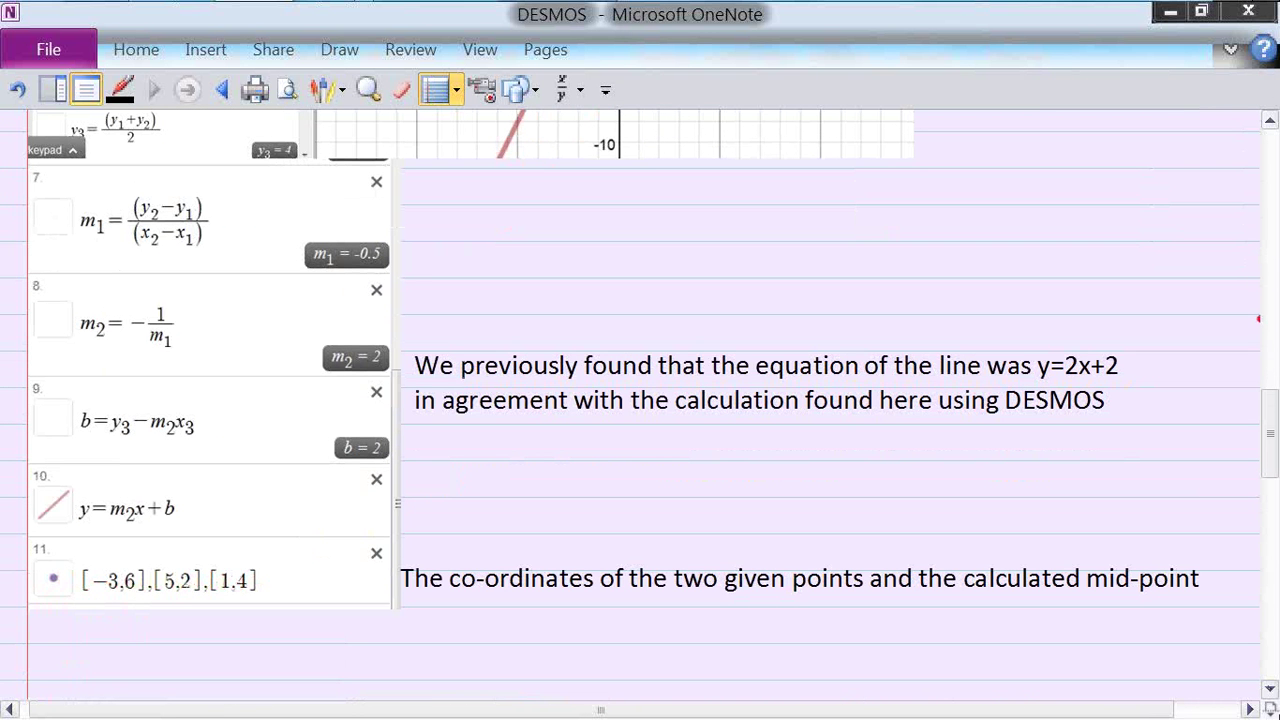
{"action": "left_click_drag", "start_coordinate": [1271, 446], "coordinate": [1271, 353]}
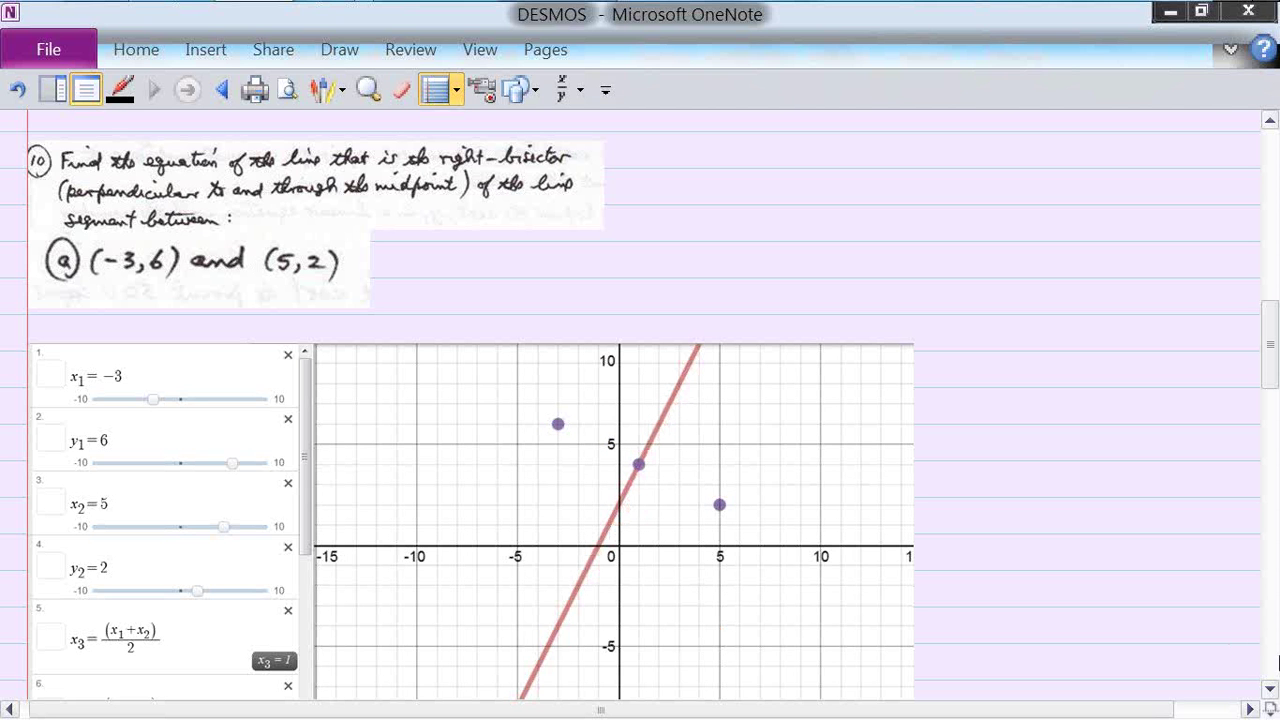
Step: Show m1 = -0.5, m2 = 2, b = 2 alongside the 'We previously found' y=2x+2 note
{"action": "left_click", "coordinate": [1270, 688]}
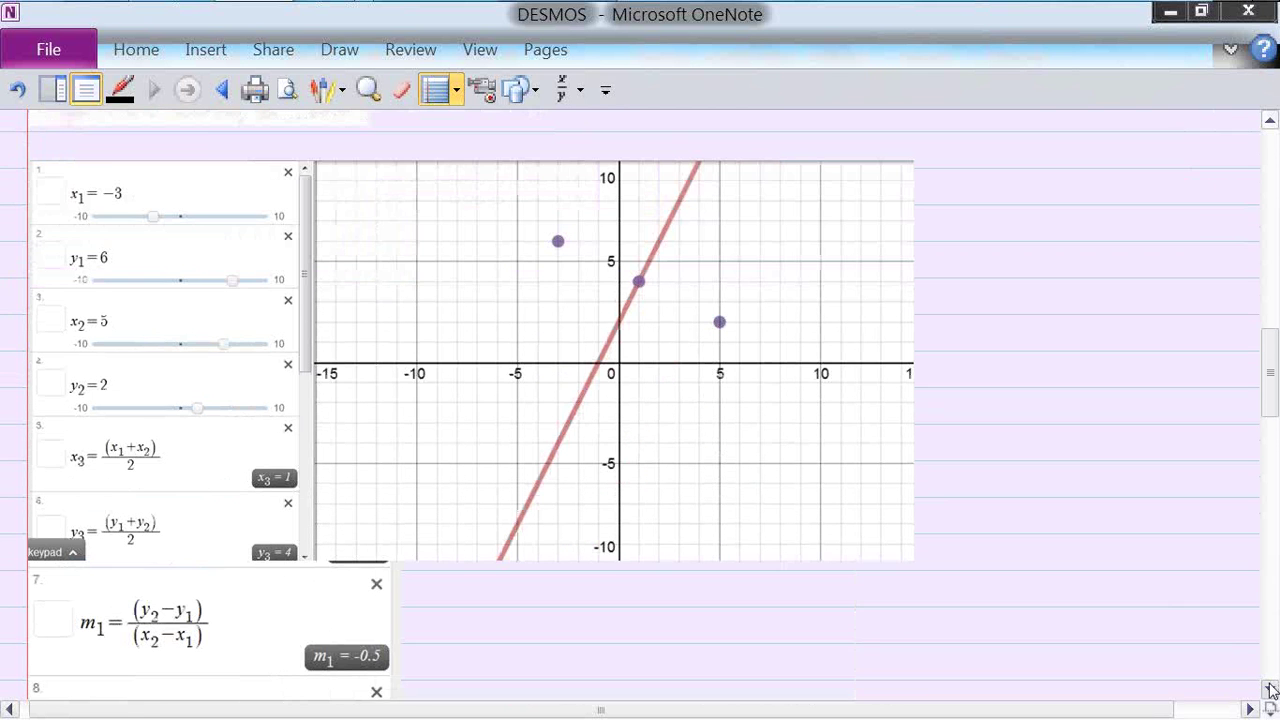
{"action": "left_click", "coordinate": [1270, 688]}
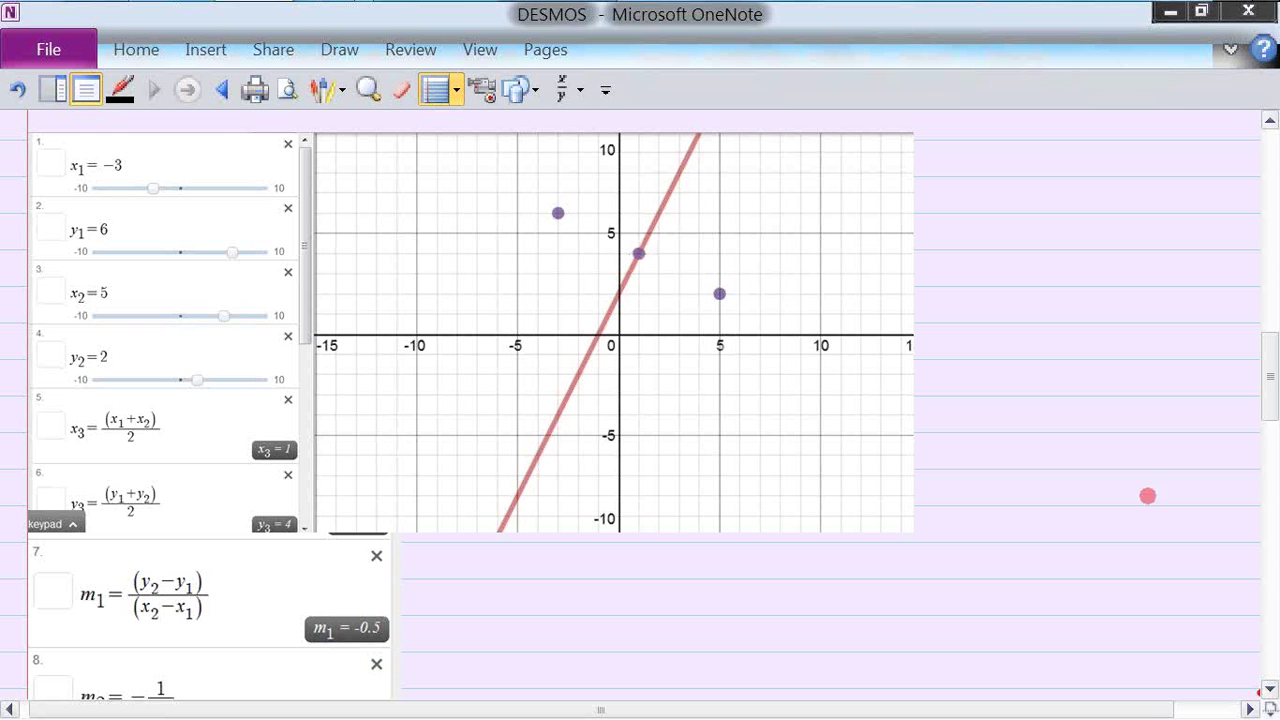
{"action": "left_click_drag", "start_coordinate": [1272, 390], "coordinate": [1272, 415]}
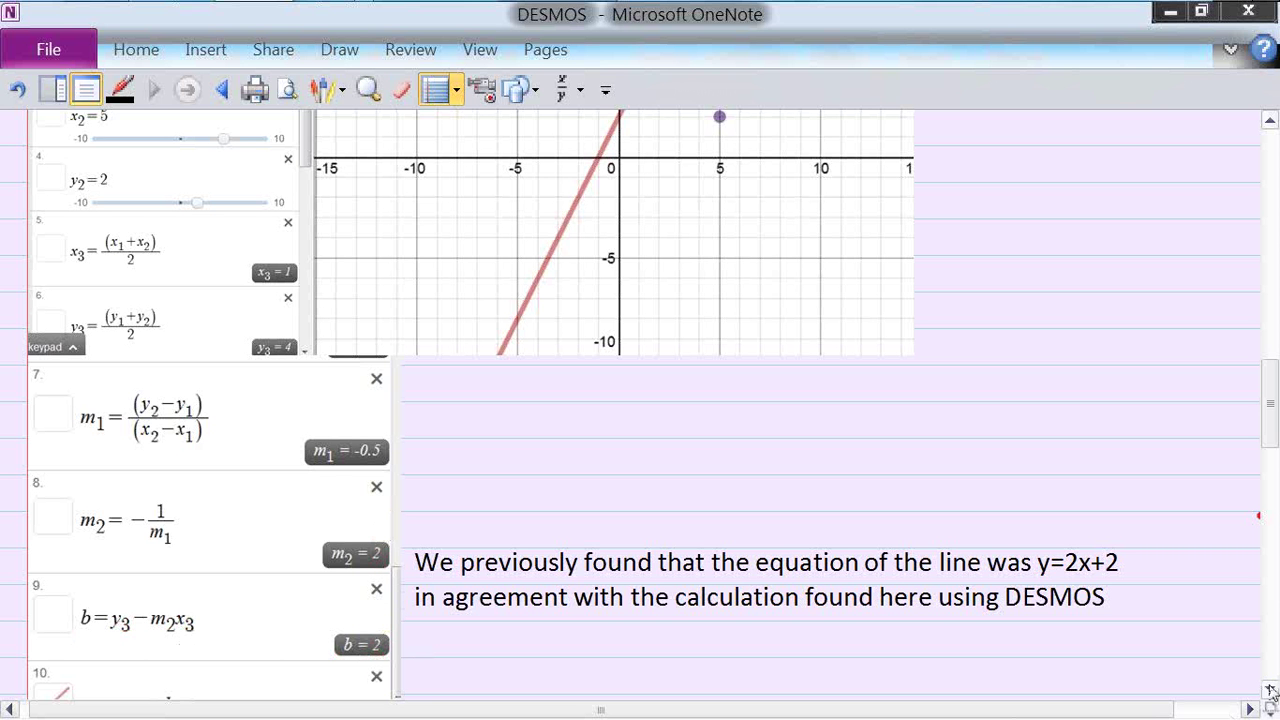
Step: Scroll to the Page 31 #14 notes: worth 36100 after 5 years, zero at x≈9.644
{"action": "scroll", "coordinate": [1272, 690], "scroll_direction": "down", "scroll_amount": 5}
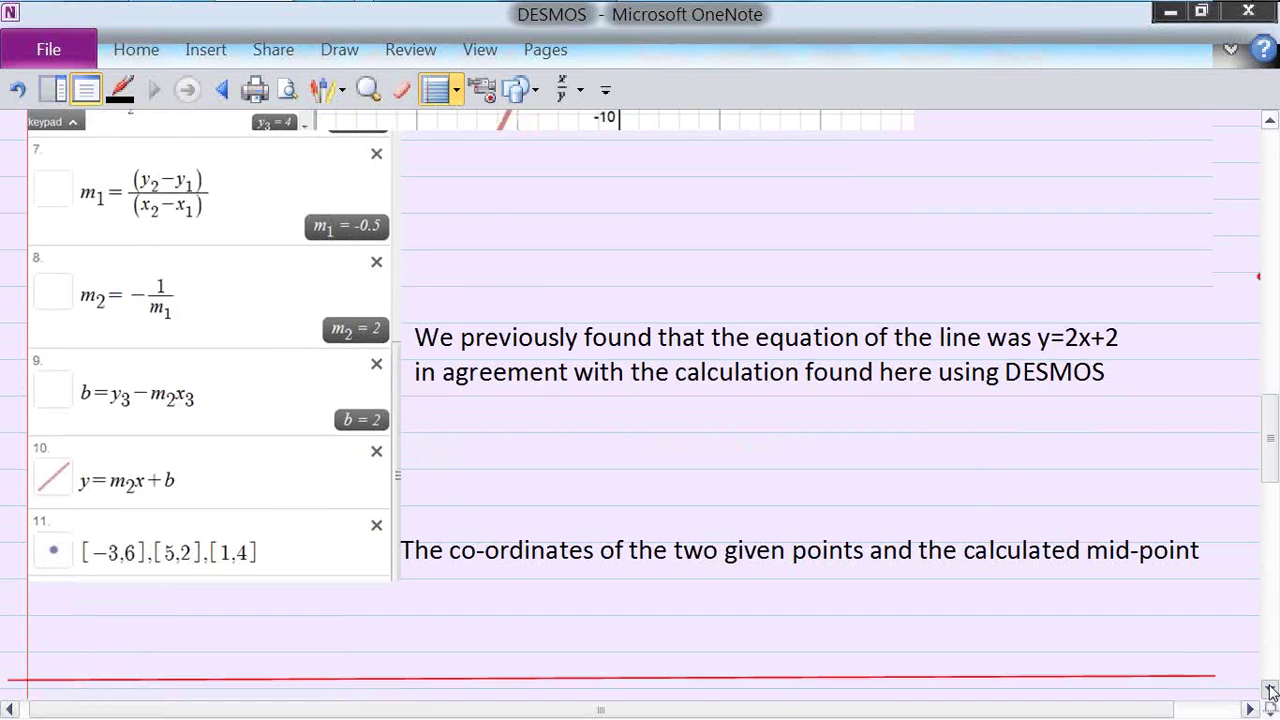
{"action": "scroll", "coordinate": [1272, 690], "scroll_direction": "down", "scroll_amount": 8}
{"action": "scroll", "coordinate": [1272, 690], "scroll_direction": "down", "scroll_amount": 6}
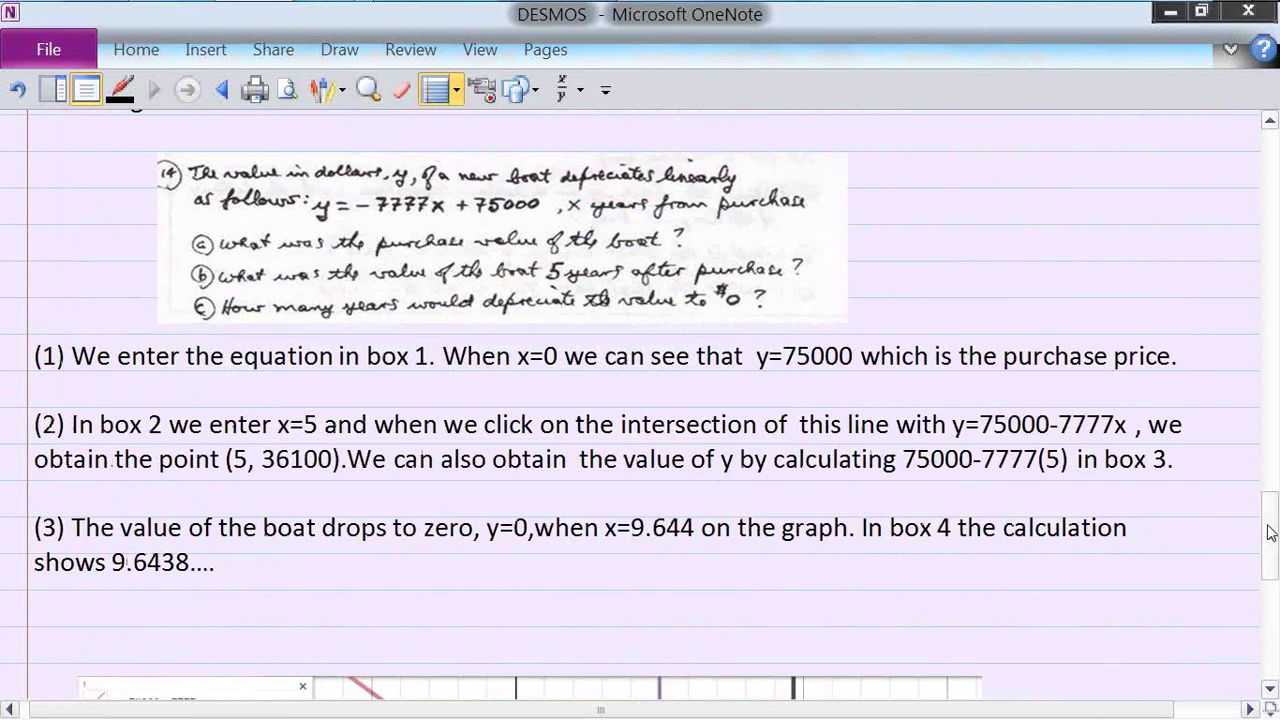
{"action": "scroll", "coordinate": [1272, 531], "scroll_direction": "up", "scroll_amount": 2}
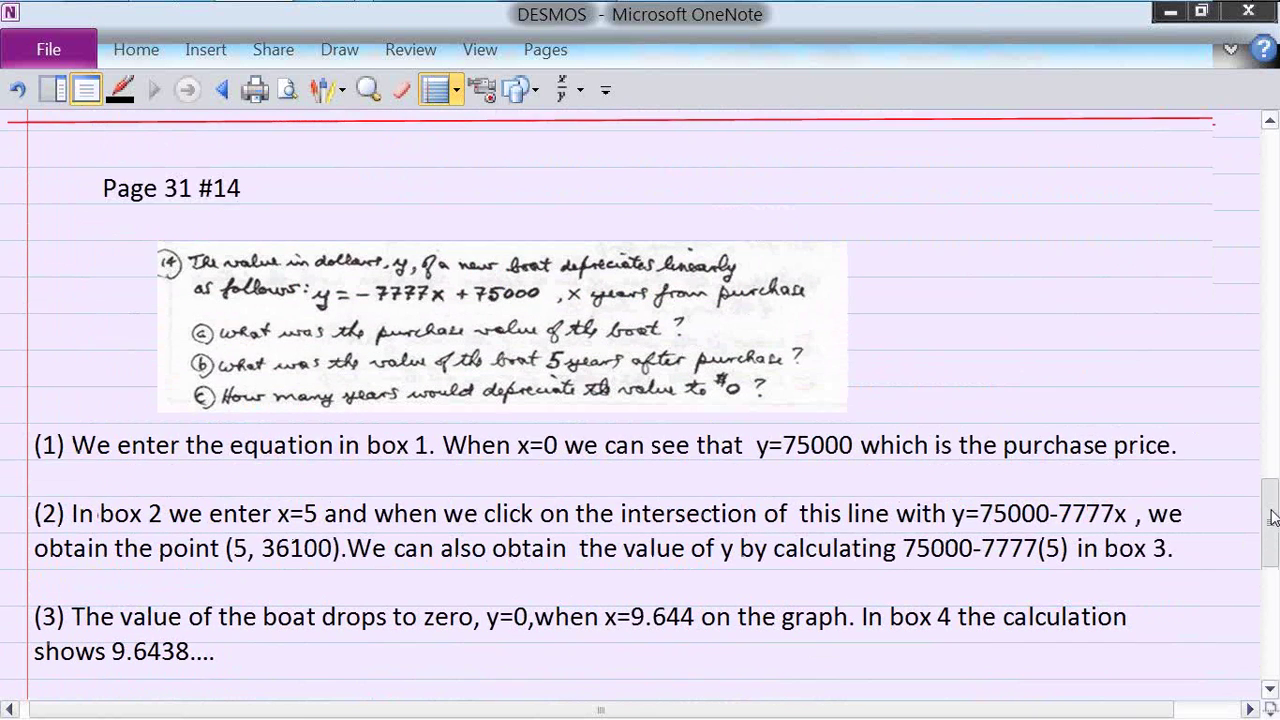
{"action": "scroll", "coordinate": [1274, 535], "scroll_direction": "down", "scroll_amount": 10}
{"action": "scroll", "coordinate": [1274, 535], "scroll_direction": "up", "scroll_amount": 7}
{"action": "scroll", "coordinate": [1274, 535], "scroll_direction": "up", "scroll_amount": 4}
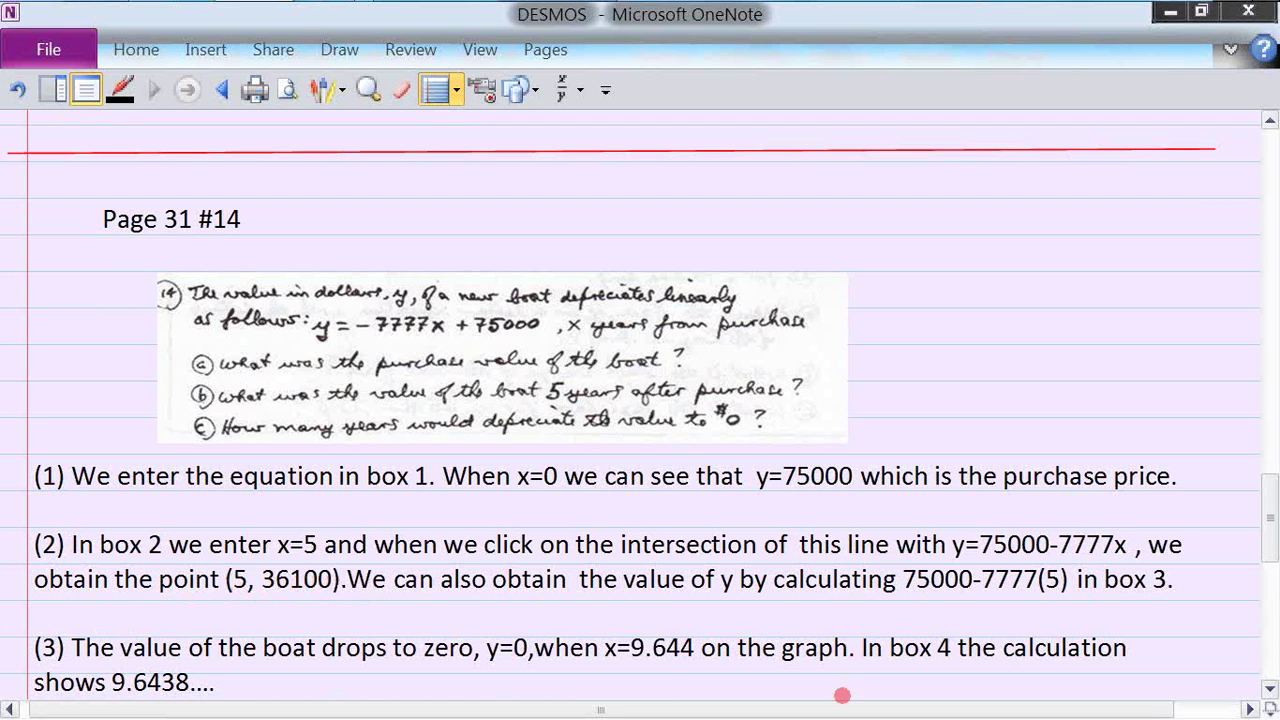
Step: Scroll to the boat-value Desmos graph with the (9.644, 0) intercept and the box 5 [5,36115] note
{"action": "left_click", "coordinate": [1270, 690]}
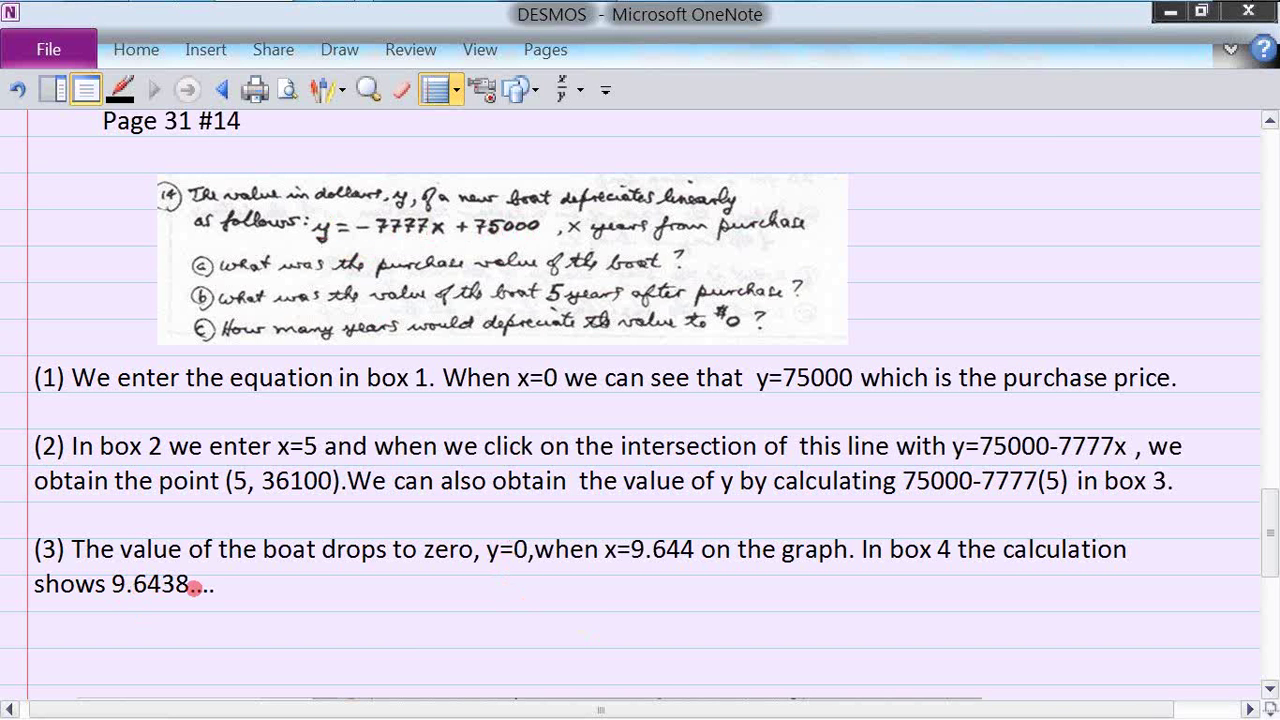
{"action": "left_click_drag", "start_coordinate": [1272, 565], "coordinate": [1275, 628]}
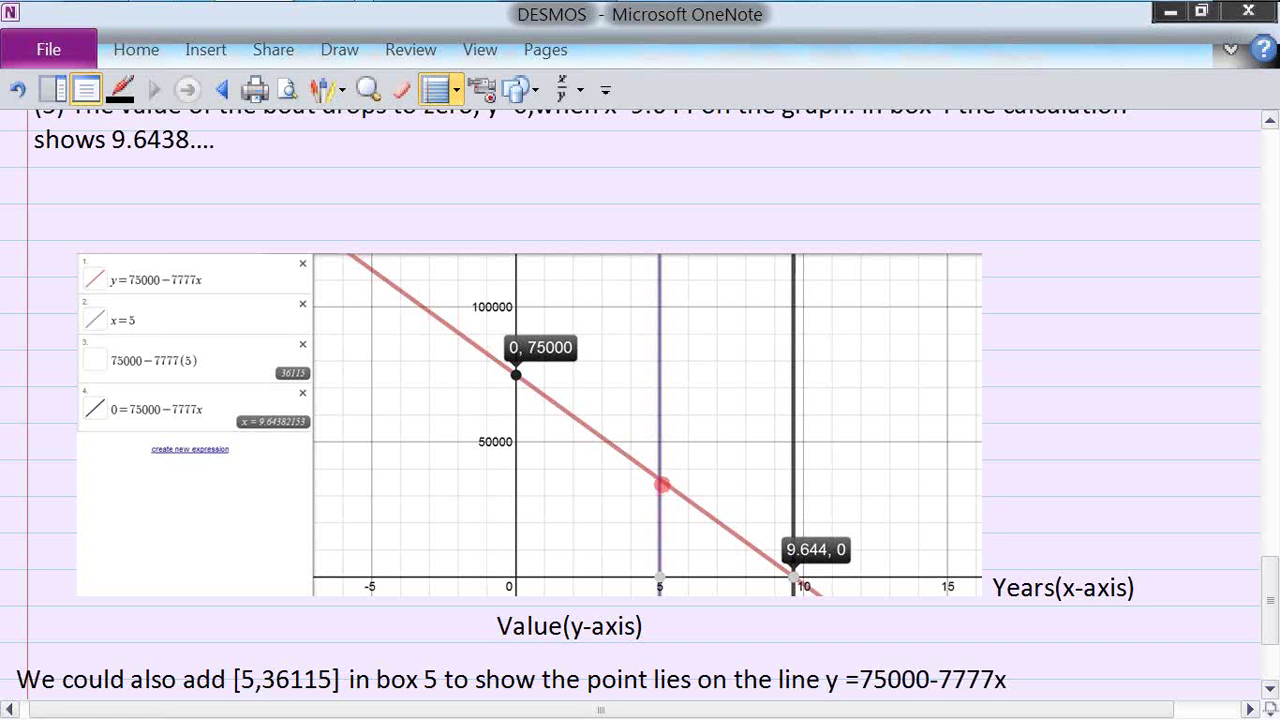
{"action": "left_click_drag", "start_coordinate": [1271, 612], "coordinate": [1271, 641]}
{"action": "scroll", "coordinate": [587, 442], "scroll_direction": "up", "scroll_amount": 5}
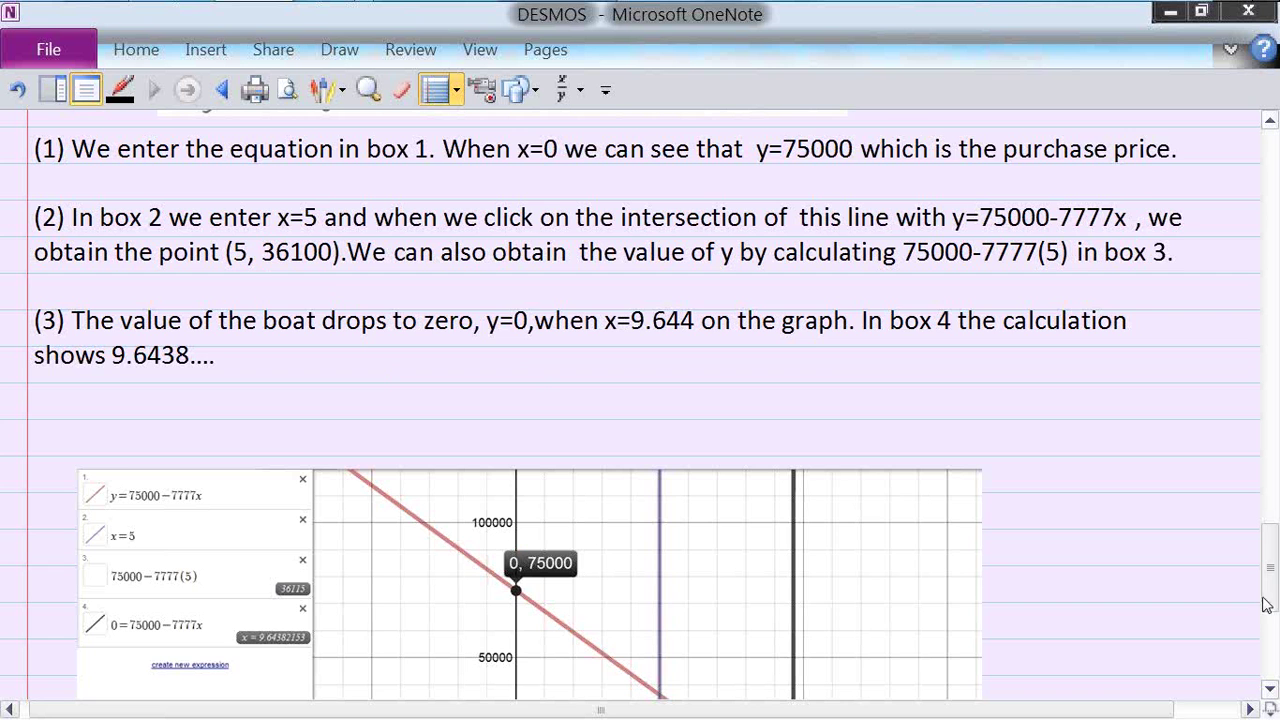
{"action": "left_click_drag", "start_coordinate": [1268, 590], "coordinate": [1274, 616]}
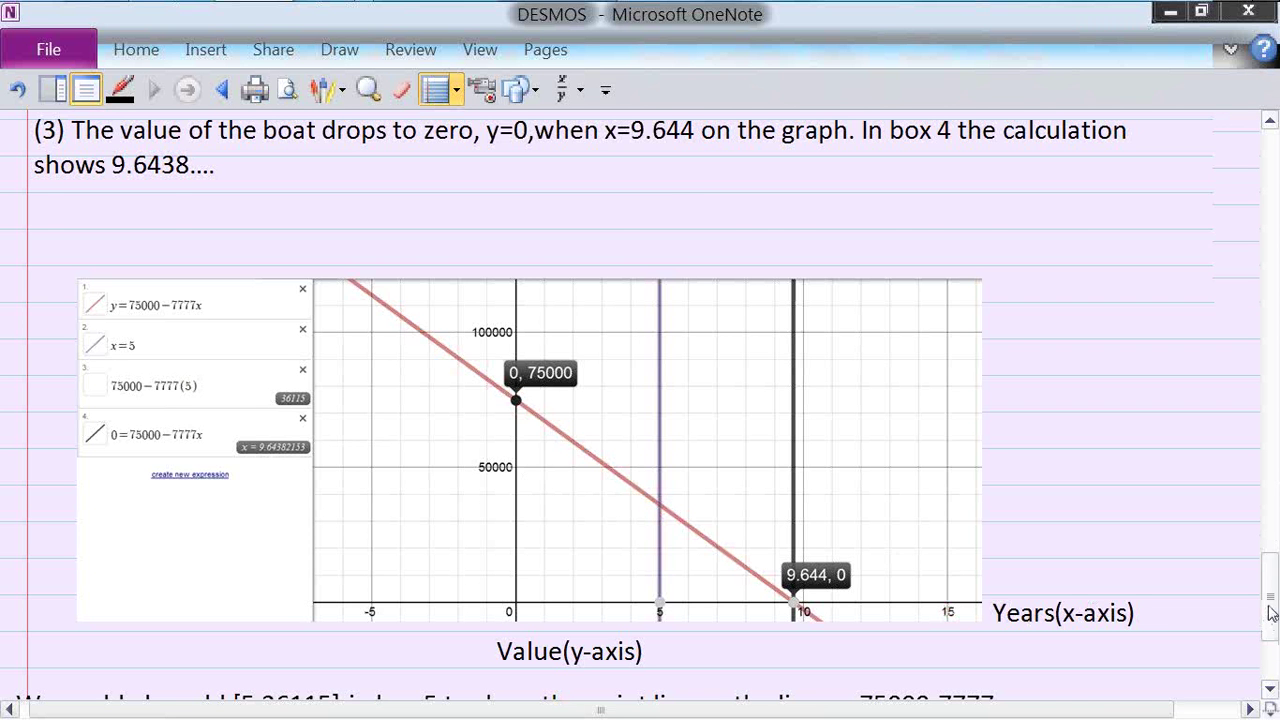
{"action": "left_click_drag", "start_coordinate": [1272, 612], "coordinate": [1272, 567]}
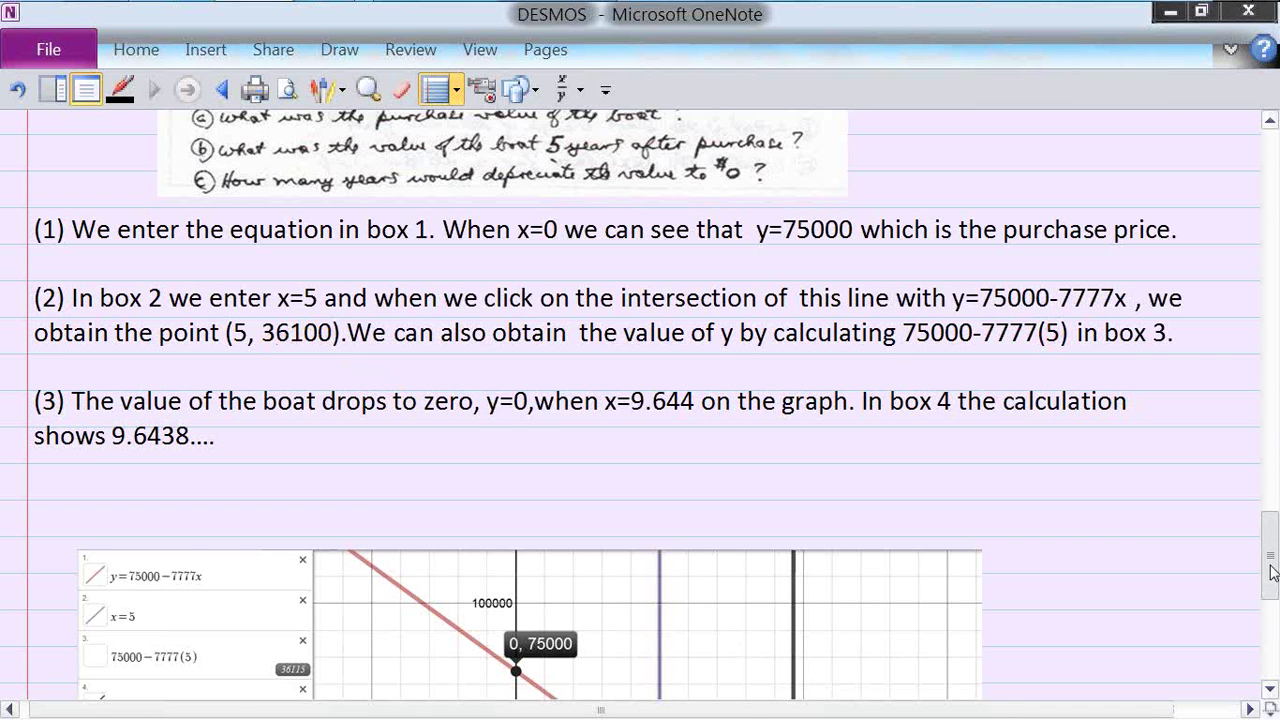
{"action": "left_click_drag", "start_coordinate": [1272, 572], "coordinate": [1272, 617]}
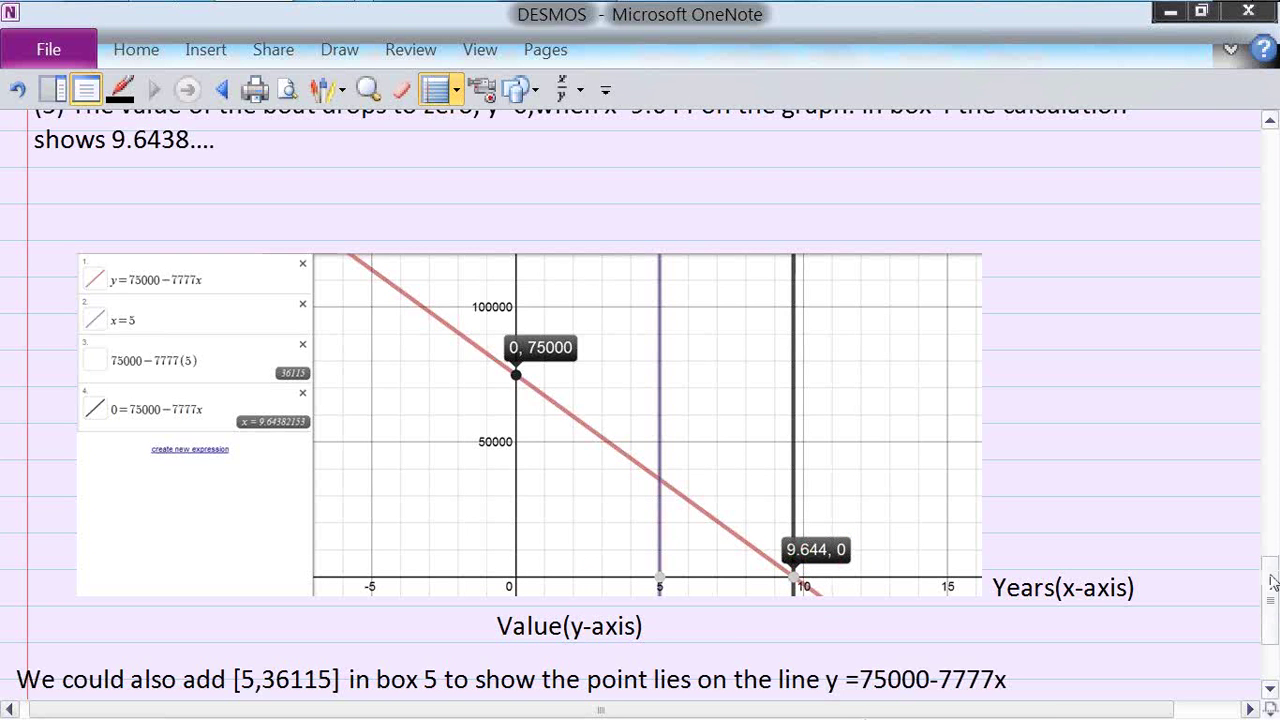
{"action": "left_click_drag", "start_coordinate": [1273, 583], "coordinate": [1273, 611]}
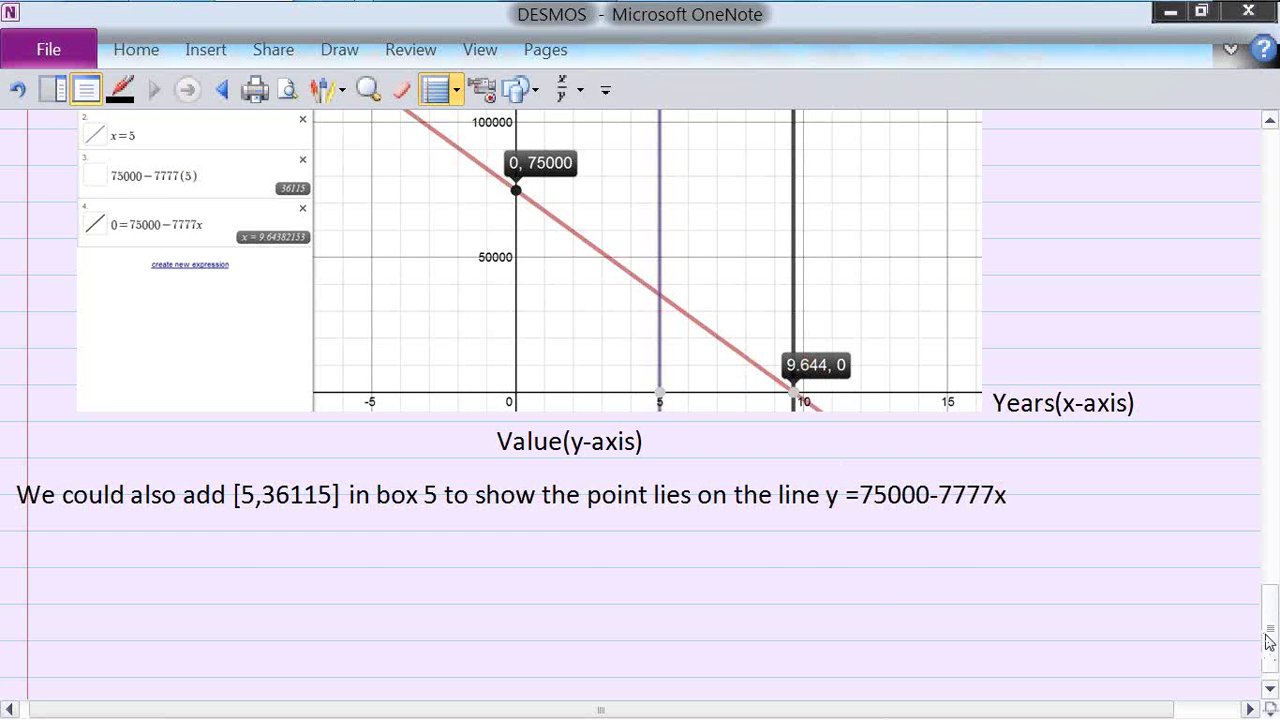
{"action": "left_click_drag", "start_coordinate": [1270, 642], "coordinate": [1272, 590]}
{"action": "scroll", "coordinate": [1273, 590], "scroll_direction": "up", "scroll_amount": 8}
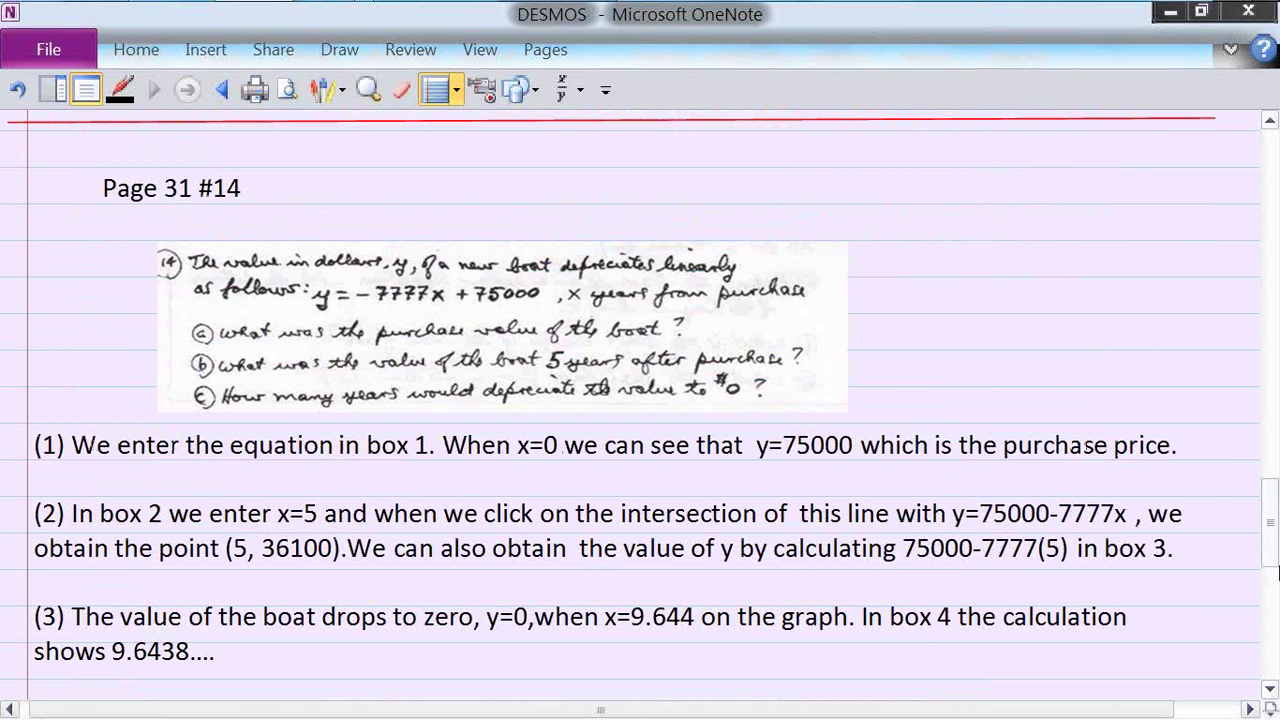
{"action": "left_click_drag", "start_coordinate": [1270, 557], "coordinate": [1272, 460]}
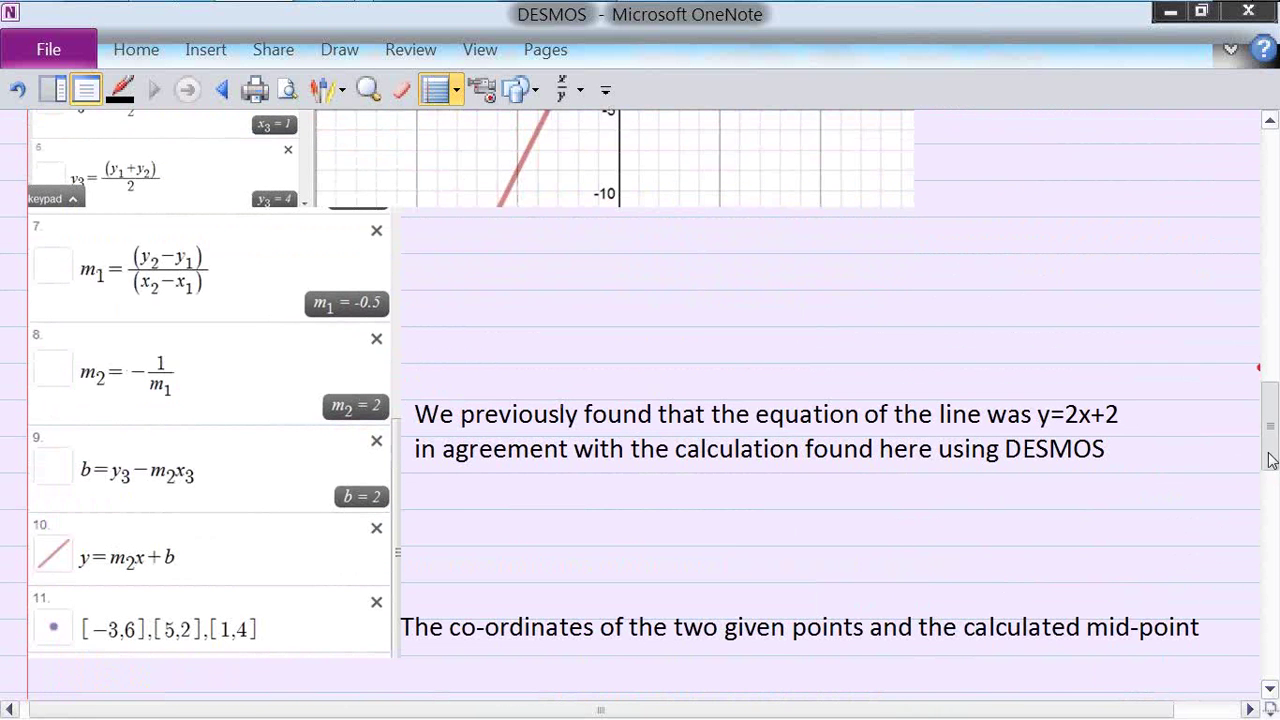